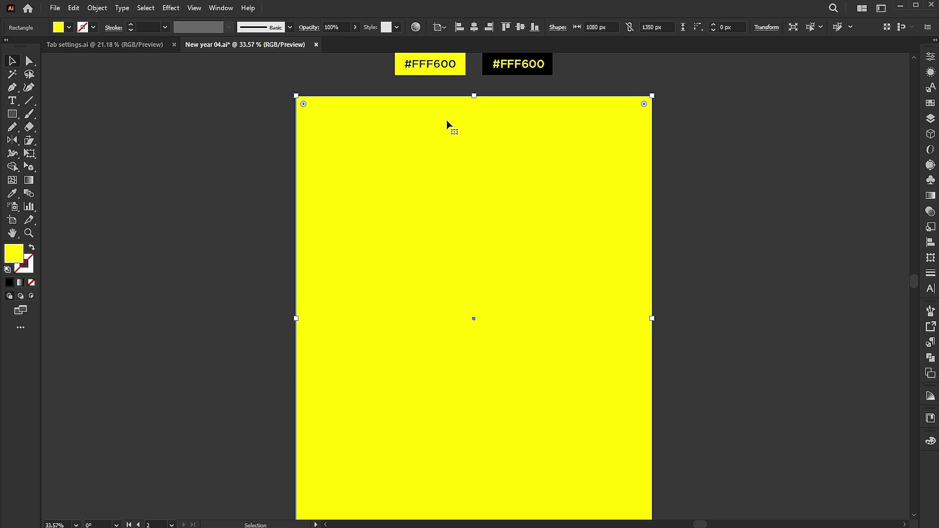
Step: Lock the yellow background rectangle
left_click(103, 11)
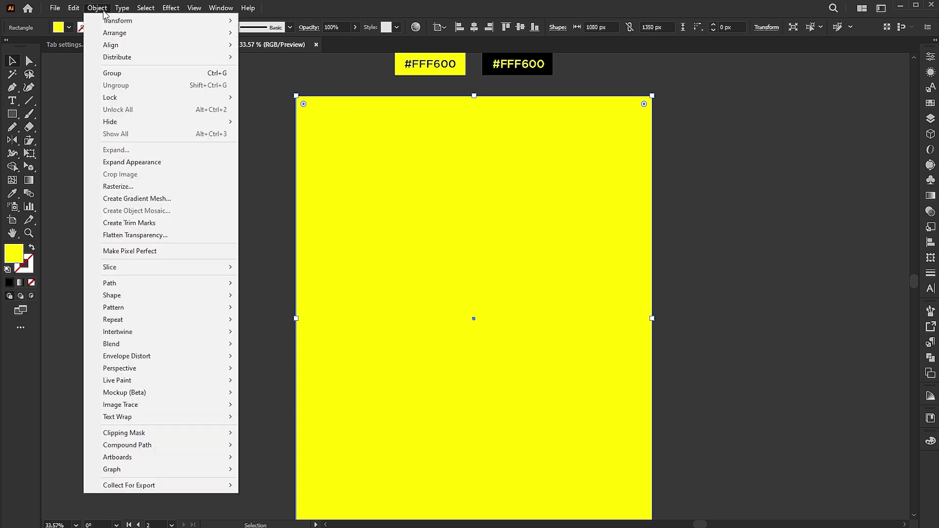
mouse_move(222, 101)
left_click(267, 98)
key("space")
left_click_drag(440, 241, 443, 207)
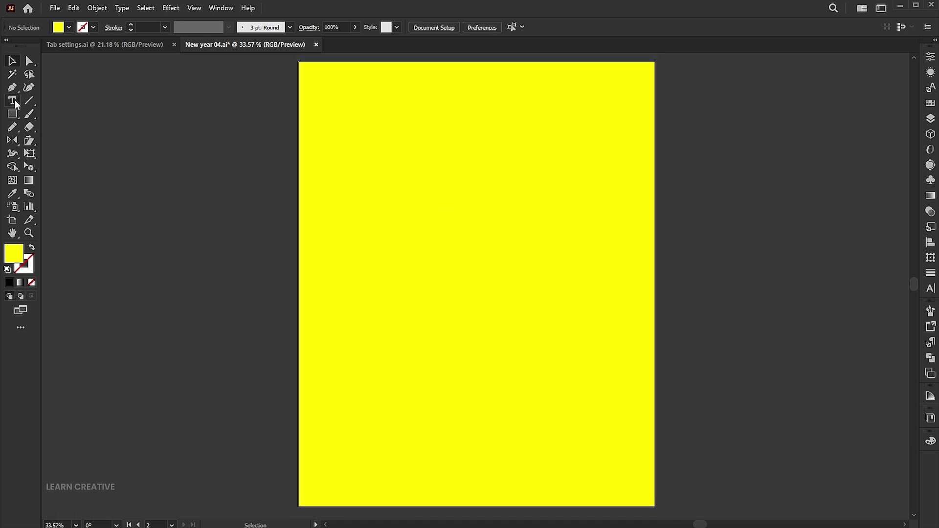
Step: Add the text "2" on the yellow artboard and enlarge it to about 370 pt
left_click(12, 100)
left_click(420, 202)
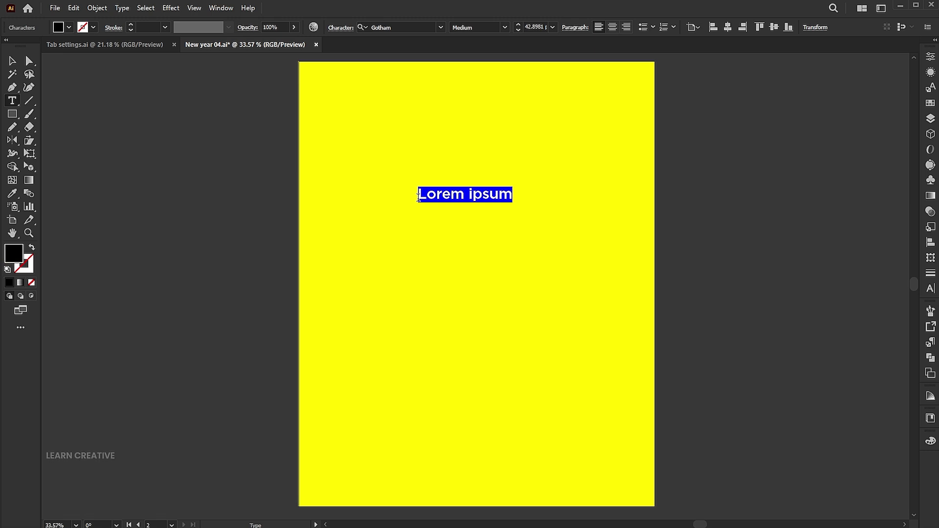
type("2")
key("Escape")
left_click_drag(428, 203, 427, 289)
Step: Set the font of the "2" to Bahnschrift Bold SemiCondensed
left_click(439, 27)
type("b")
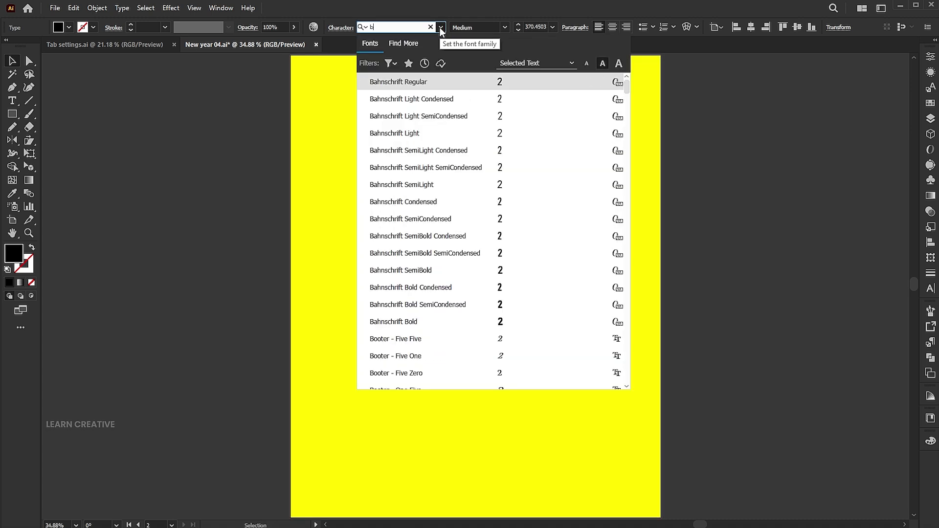
type("ahns")
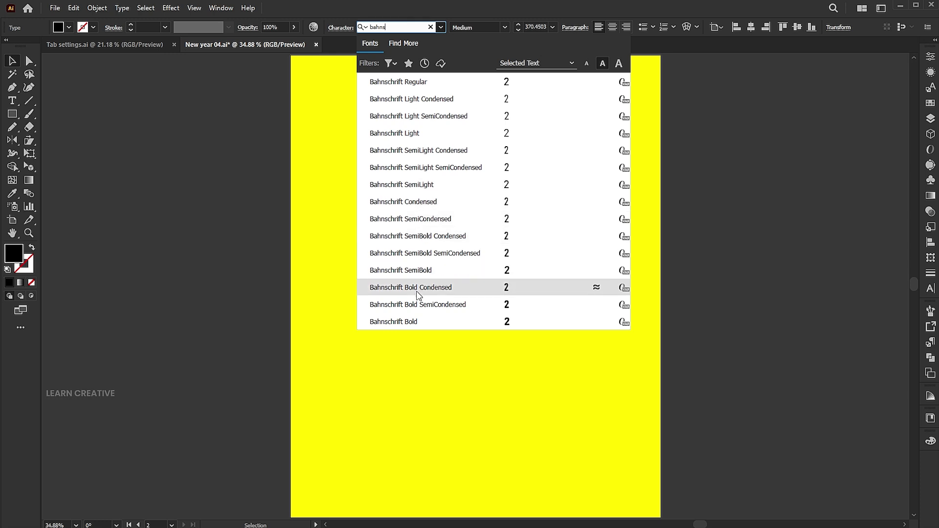
left_click(422, 304)
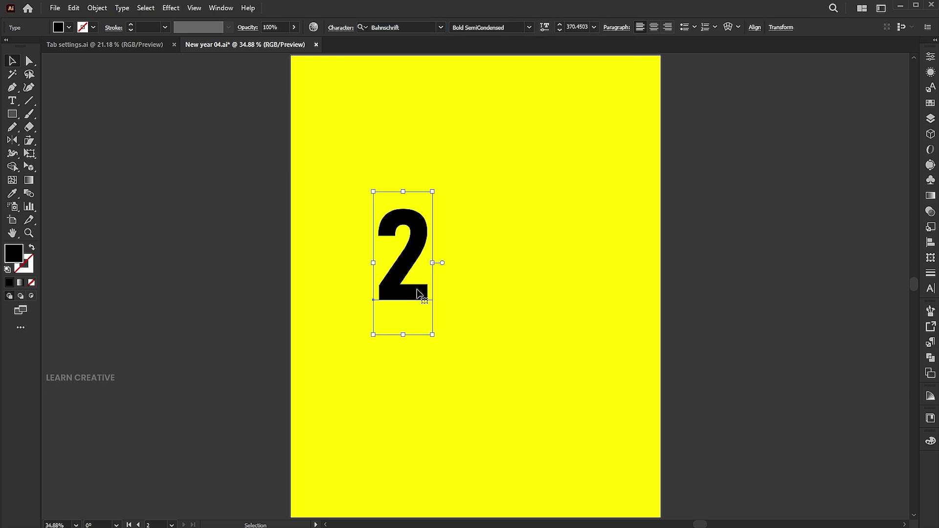
Step: Duplicate the "2" directly below the original and change the copy's text to "02"
left_click_drag(407, 289, 393, 366)
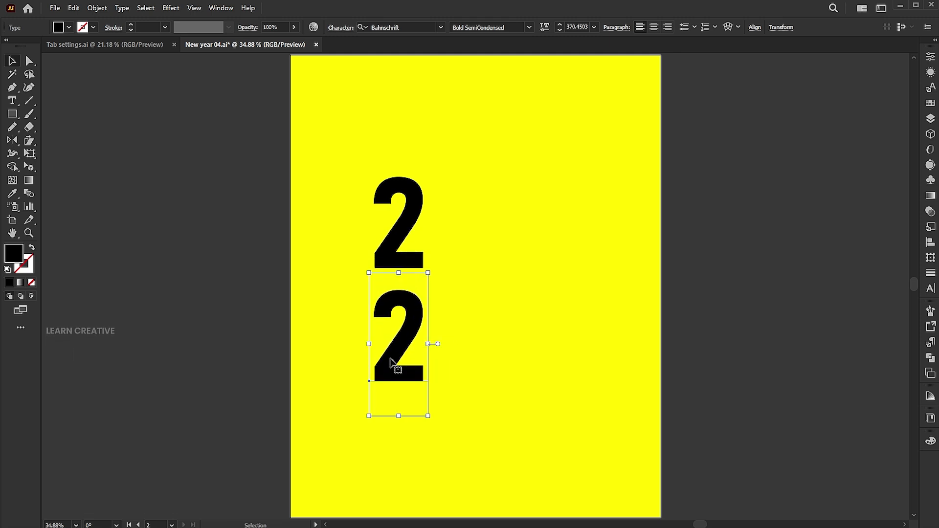
double_click(393, 365)
key("ctrl+a")
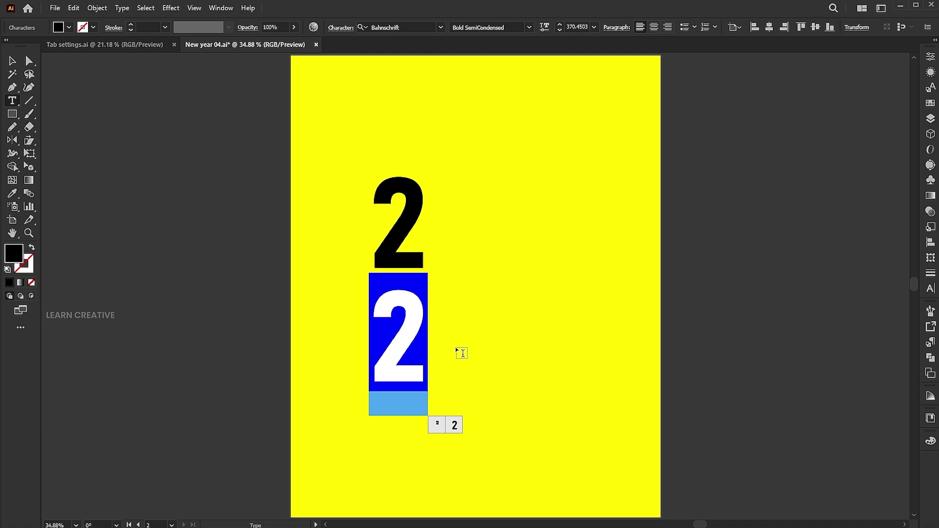
type("02")
key("Escape")
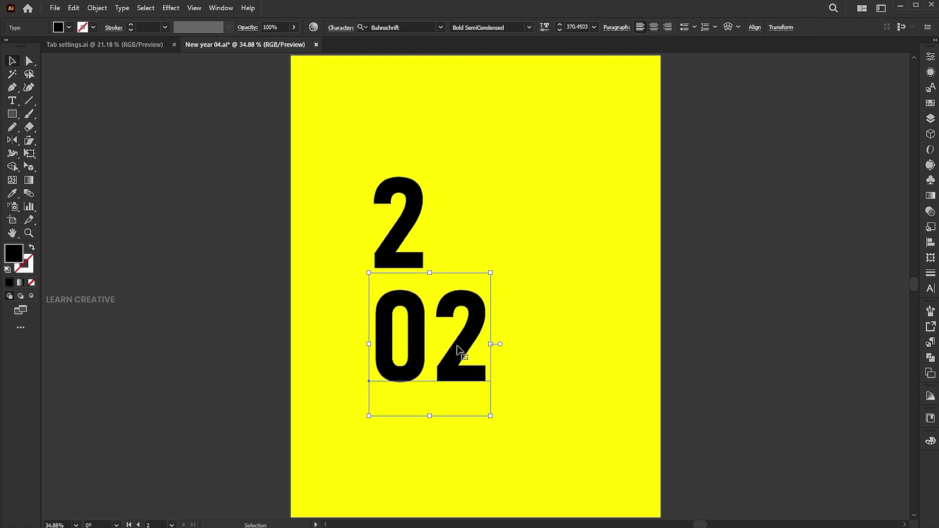
Step: Duplicate the upper "2" beside itself on the right and change the copy's text to "6"
left_click_drag(400, 261, 477, 260)
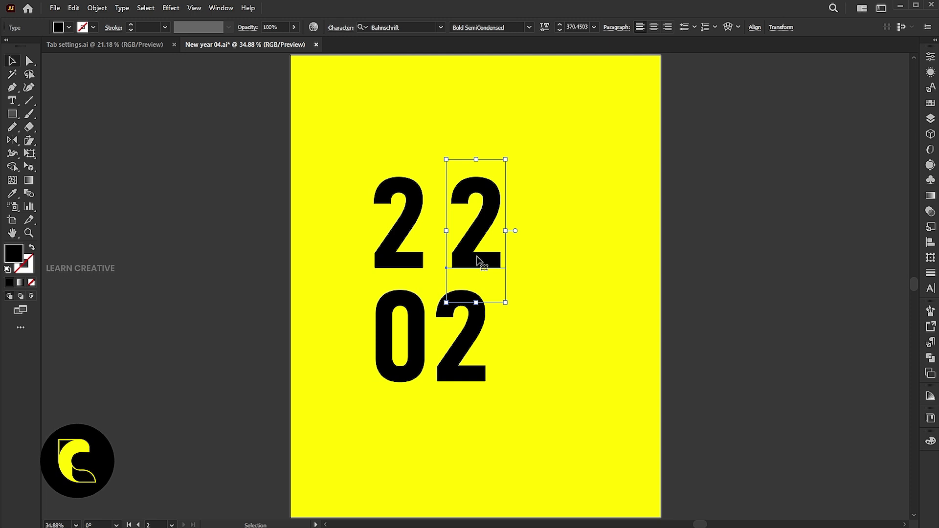
double_click(476, 260)
key("ctrl+a")
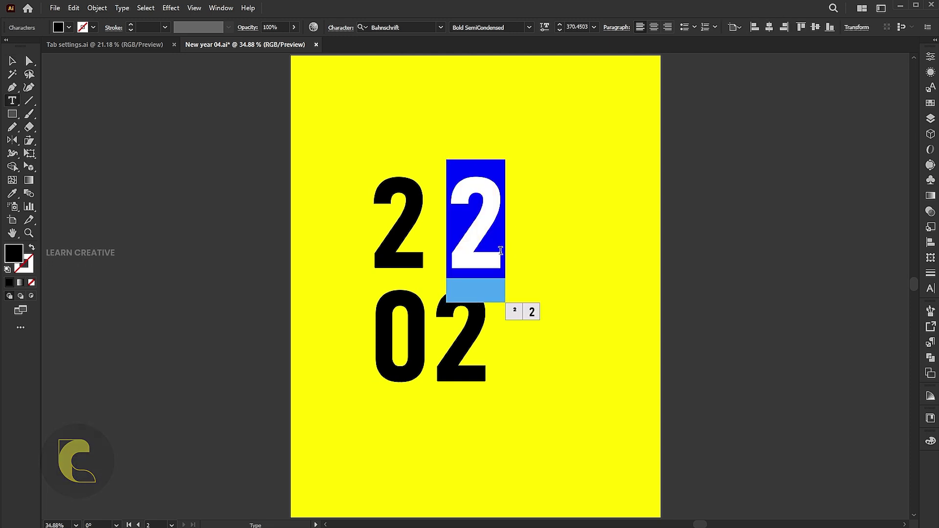
type("6")
key("Escape")
Step: Convert the "2", "6" and "02" texts to outlines
left_click_drag(597, 165, 293, 429)
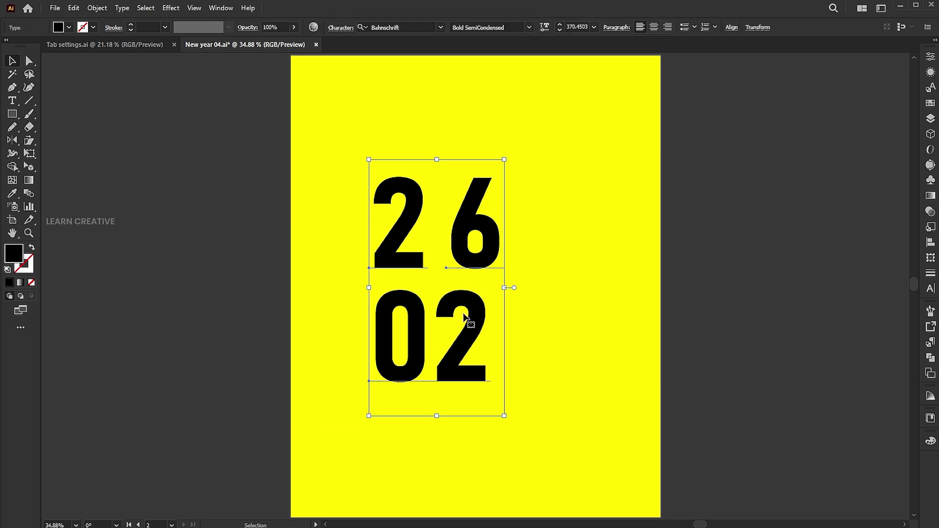
right_click(471, 309)
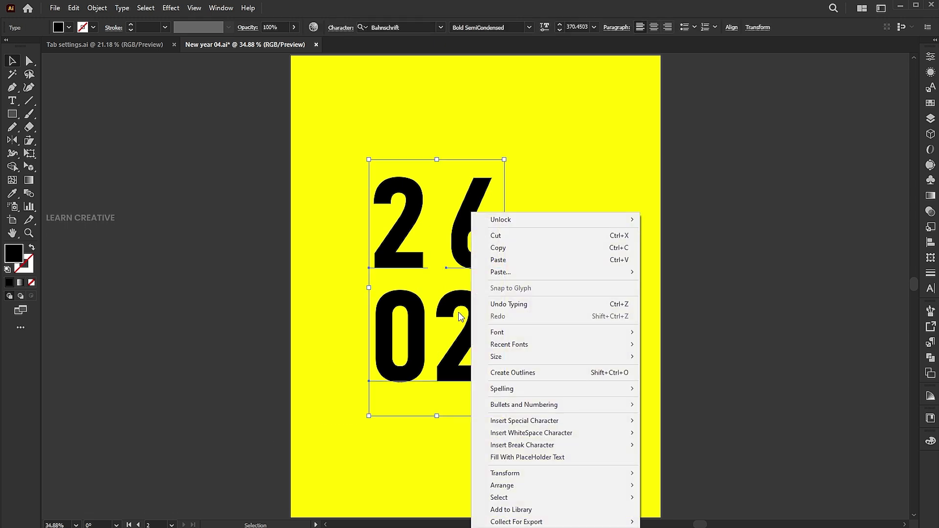
left_click(540, 381)
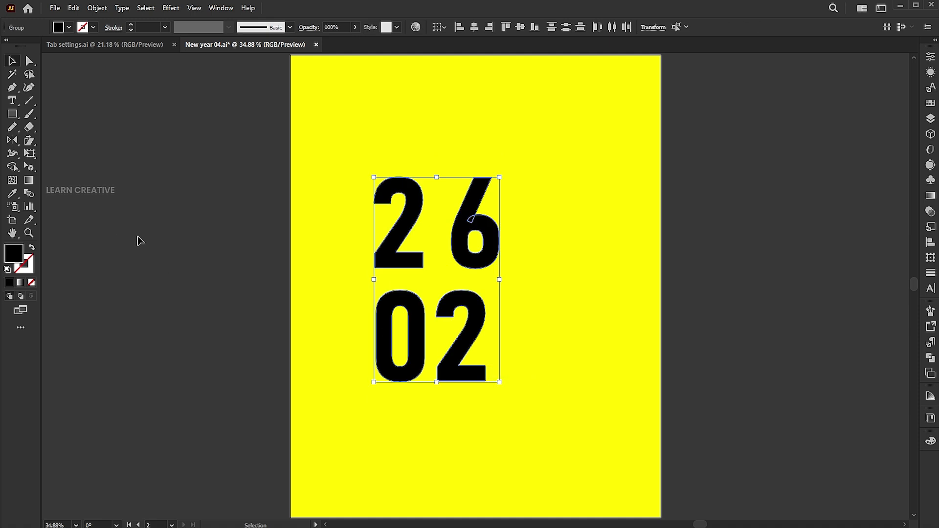
Step: Shear all the outlined numbers vertically so they slant upward to the right
left_click_drag(29, 141, 67, 153)
left_click_drag(584, 368, 583, 336)
key("v")
scroll(545, 282, "down", 1)
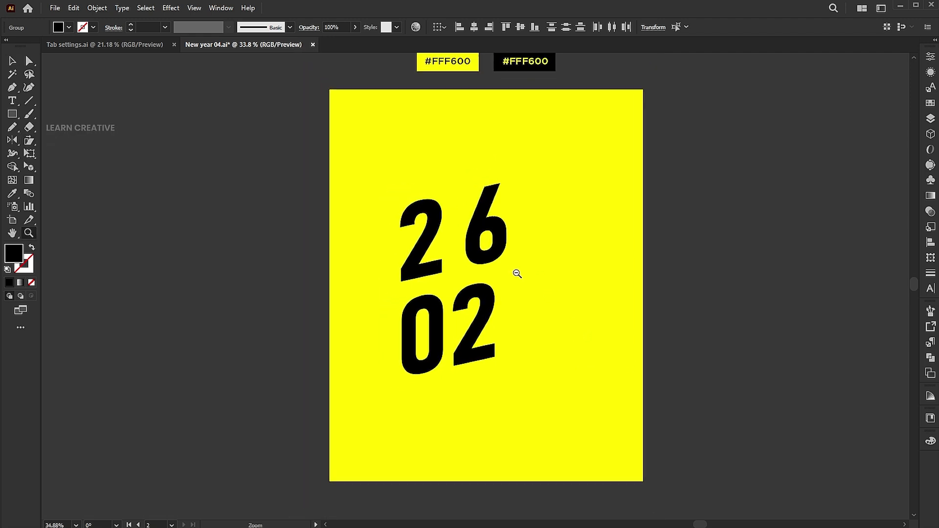
Step: Move the "02" up so it sits close beneath the "2"
left_click(573, 312)
left_click(471, 346)
left_click_drag(472, 346, 467, 335)
Step: Enlarge the "2" and "02" together and position them so they overrun the artboard's left and lower edges
left_click_drag(478, 392, 414, 274)
left_click_drag(496, 358, 604, 453)
left_click_drag(512, 396, 477, 436)
left_click_drag(495, 374, 504, 395)
left_click_drag(515, 361, 518, 370)
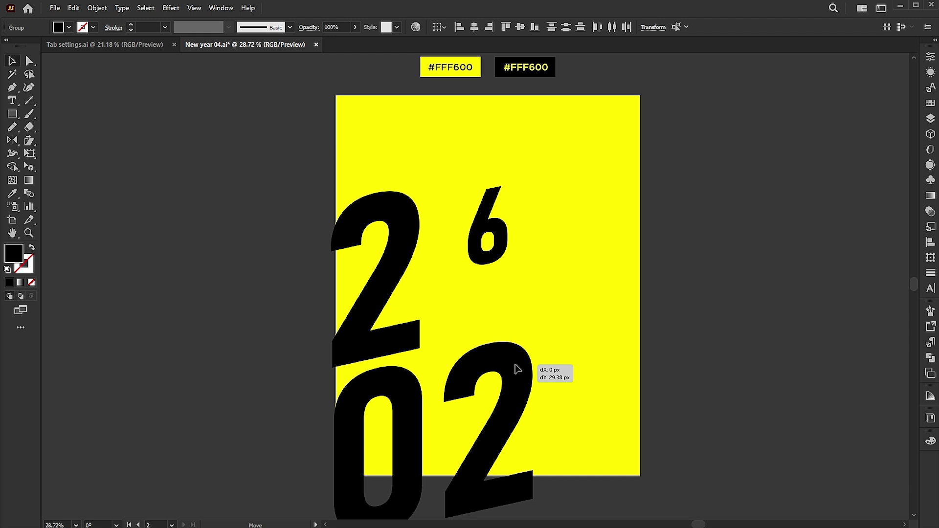
left_click_drag(517, 369, 511, 365)
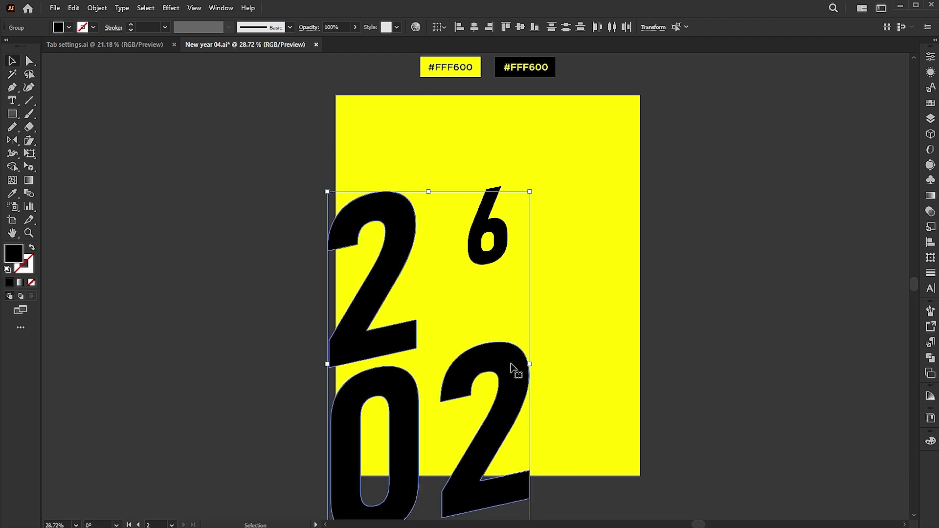
left_click(581, 336)
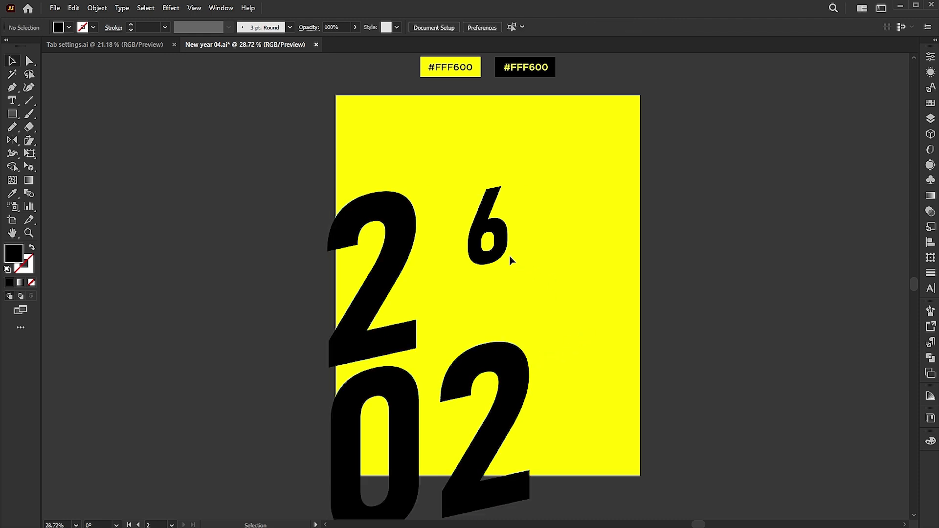
Step: Unite the overlapping paths of the "6" and enlarge it above the "02", extending past the artboard's top edge
left_click(496, 252)
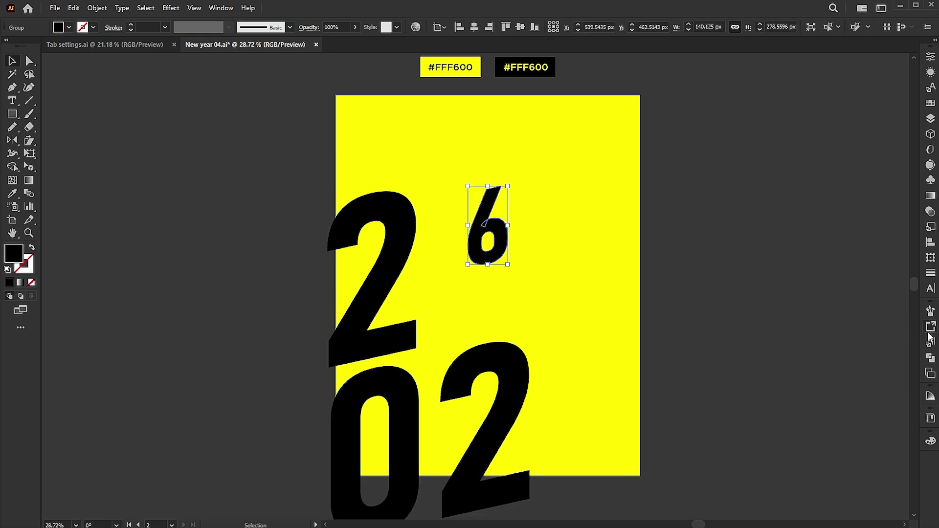
left_click(929, 358)
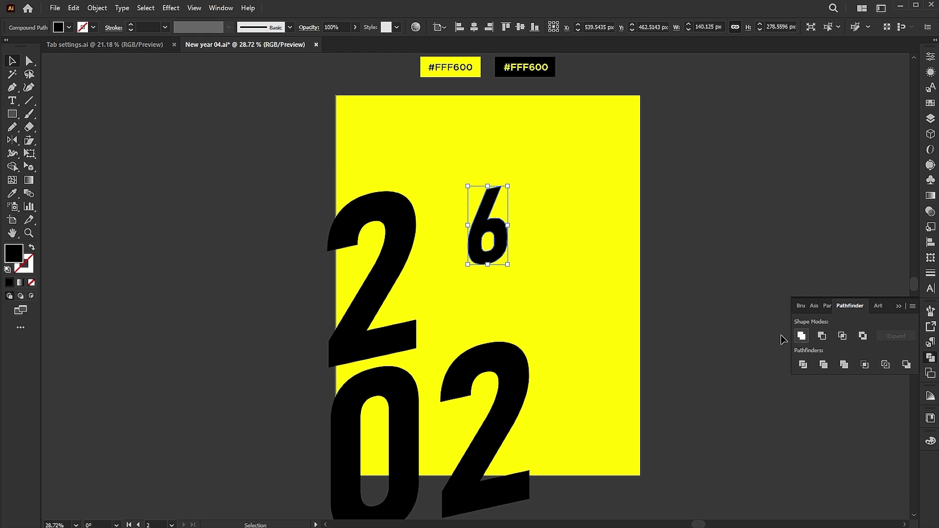
left_click_drag(507, 265, 579, 337)
left_click_drag(540, 288, 591, 264)
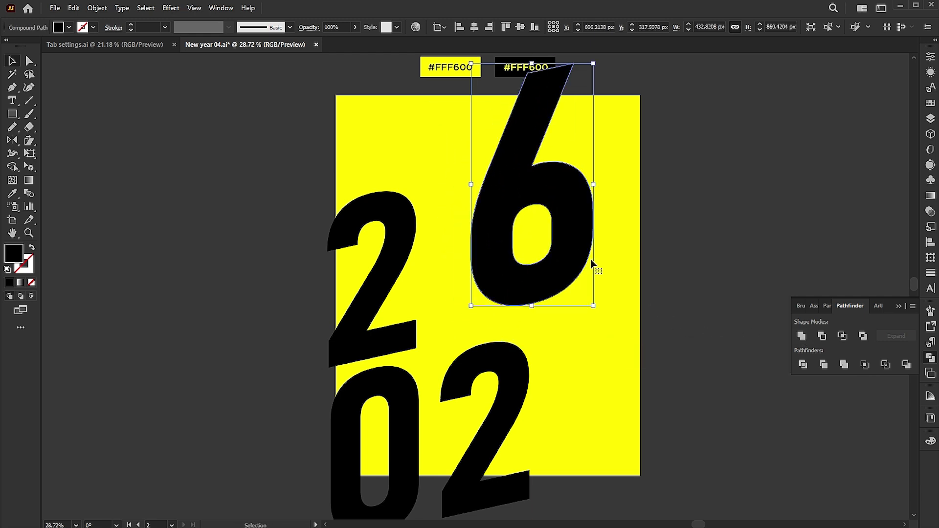
left_click_drag(597, 306, 640, 349)
left_click_drag(566, 302, 555, 296)
Step: Unite all the numbers into one artwork and duplicate it diagonally down to the right
left_click_drag(629, 414, 383, 296)
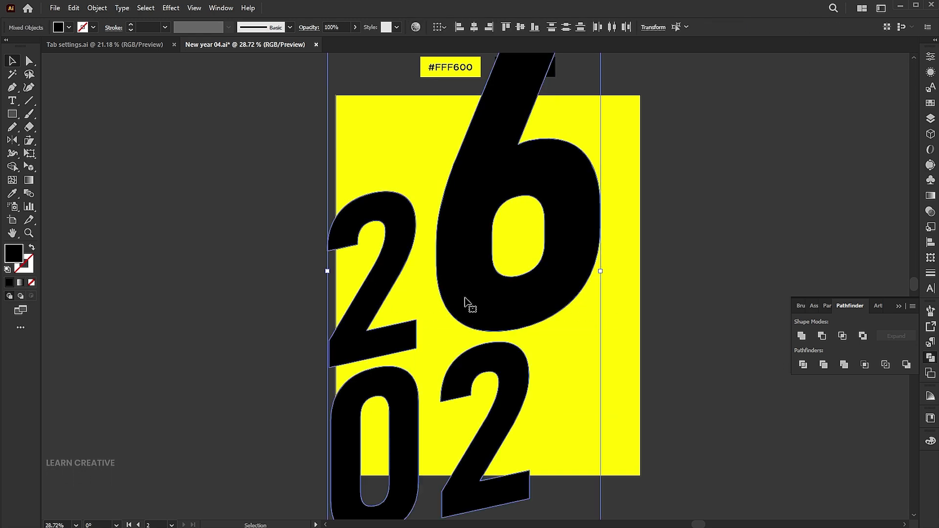
left_click(800, 337)
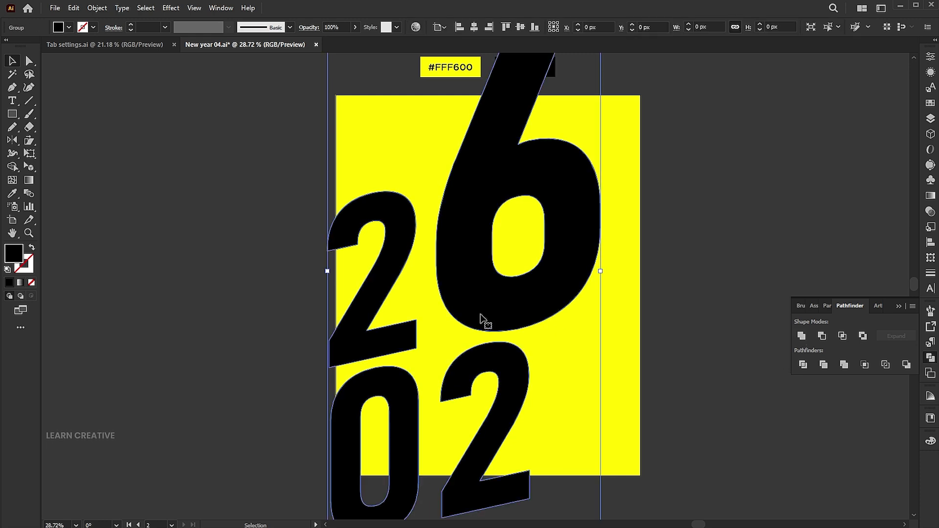
left_click_drag(484, 317, 569, 349)
Step: Fill the duplicated numbers with the background's yellow and bring the black numbers to the front
key("i")
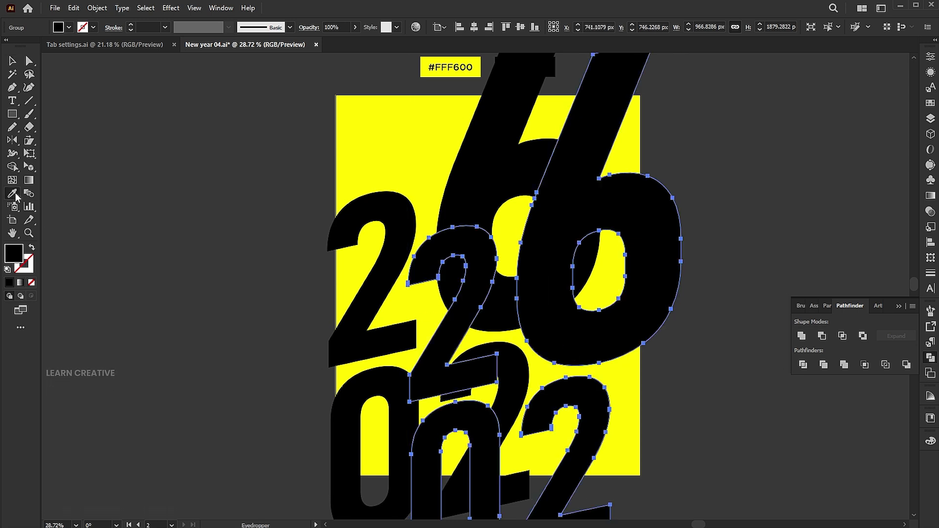
left_click(392, 137)
key("v")
left_click(482, 170)
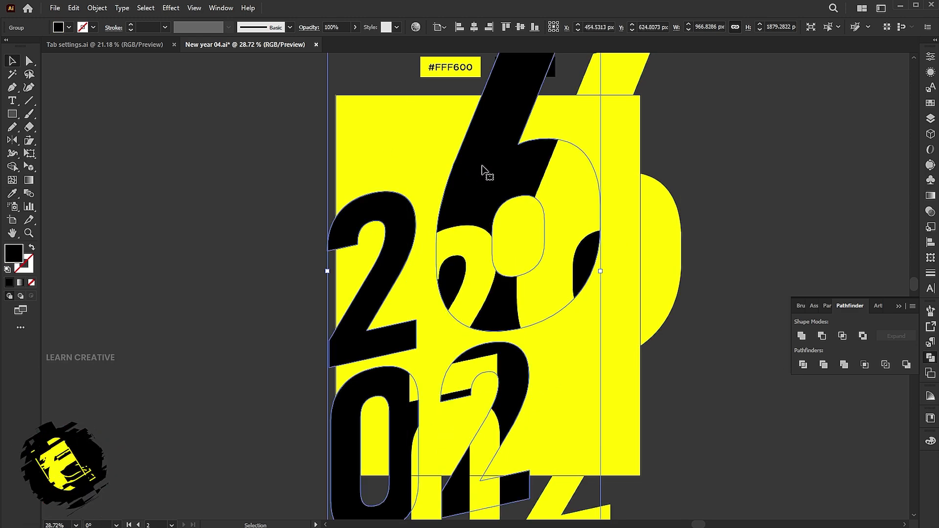
right_click(482, 166)
left_click(638, 386)
Step: Make a blend between the black and yellow numbers
left_click_drag(724, 237, 388, 472)
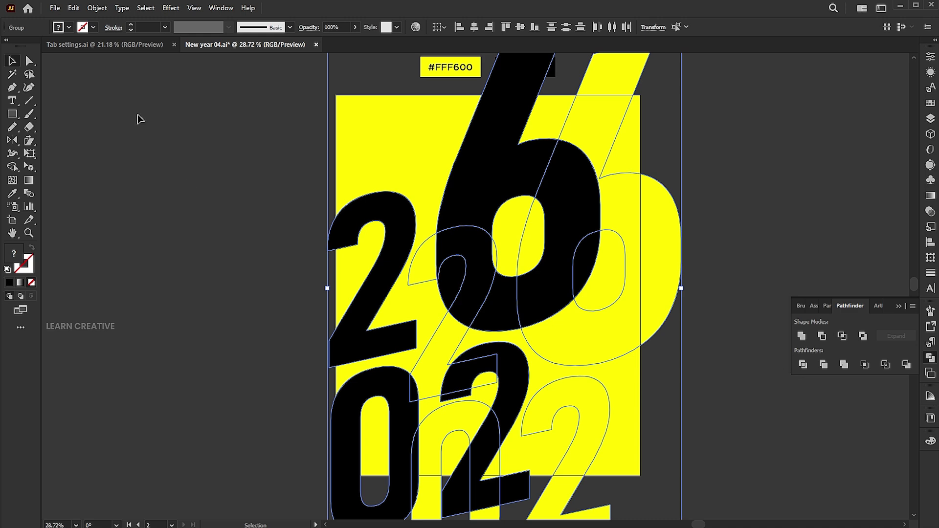
left_click(98, 12)
mouse_move(142, 344)
left_click(257, 345)
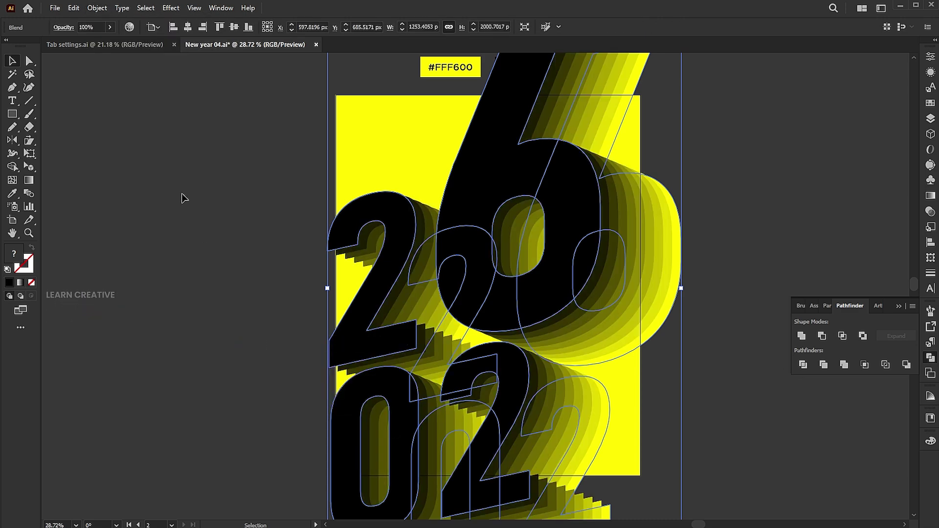
Step: Set the blend's spacing to 20 specified steps
left_click(106, 8)
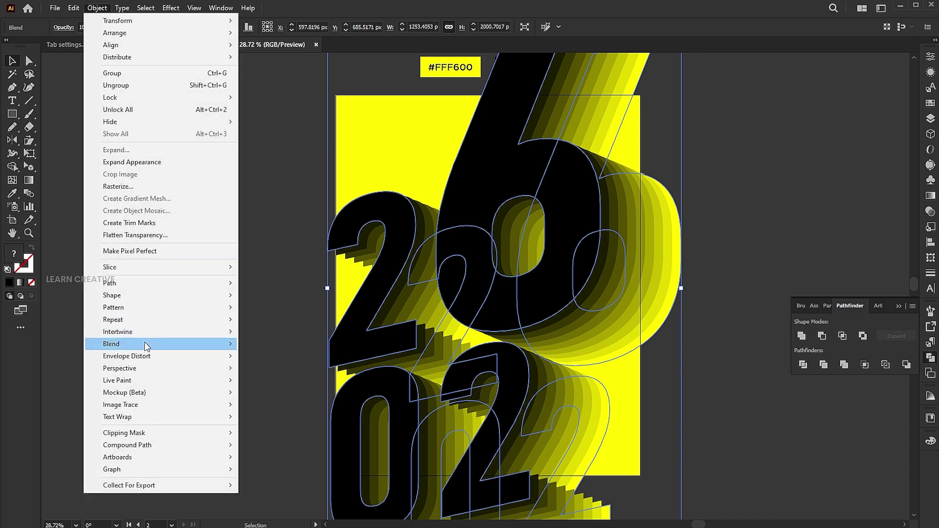
mouse_move(162, 344)
left_click(287, 371)
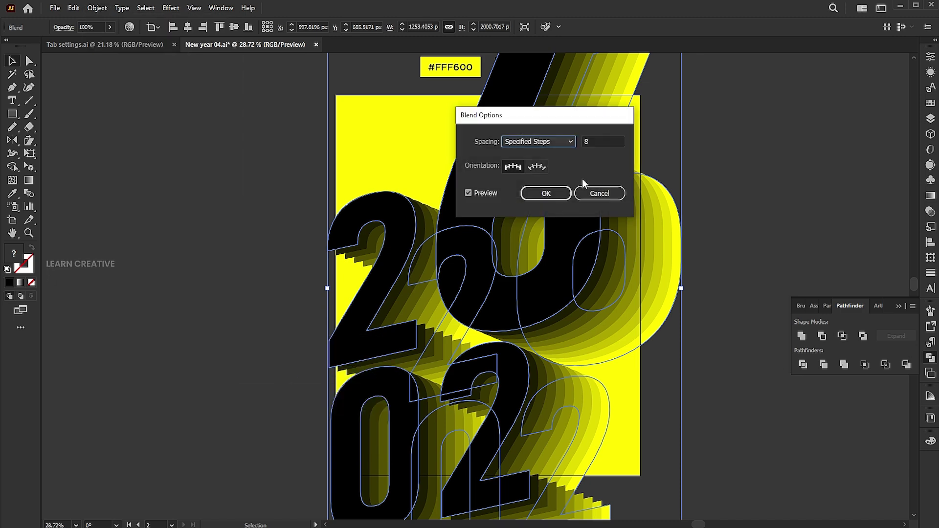
double_click(588, 140)
type("50")
key("Return")
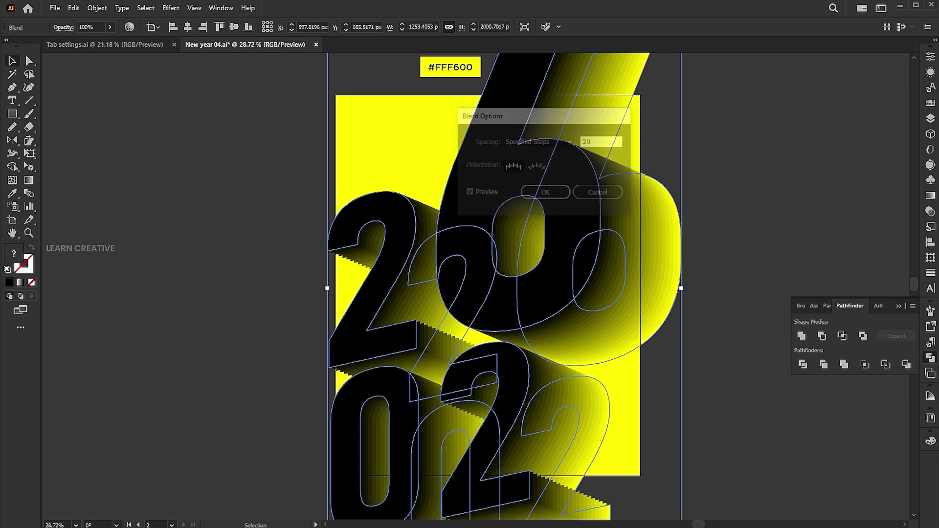
left_click(739, 254)
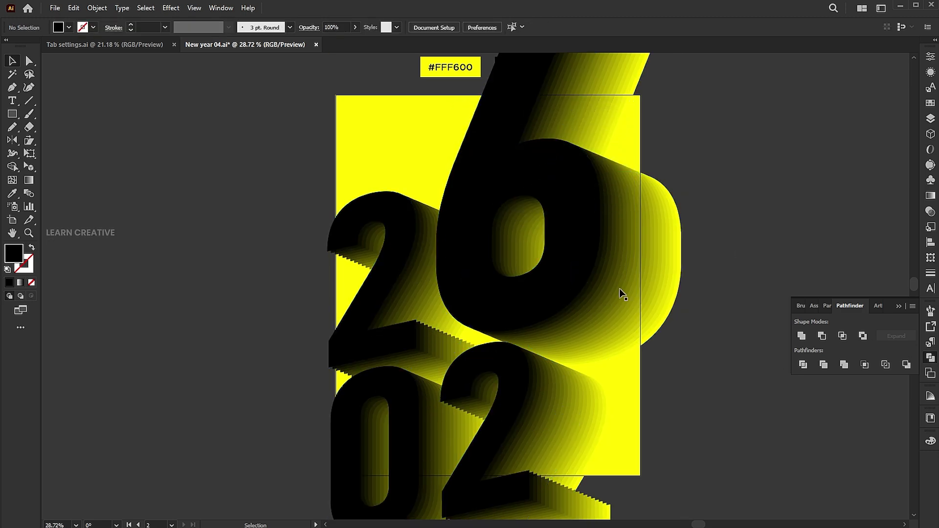
Step: Nudge the "6" slightly up and to the right in both the black and yellow numbers of the blend
double_click(582, 273)
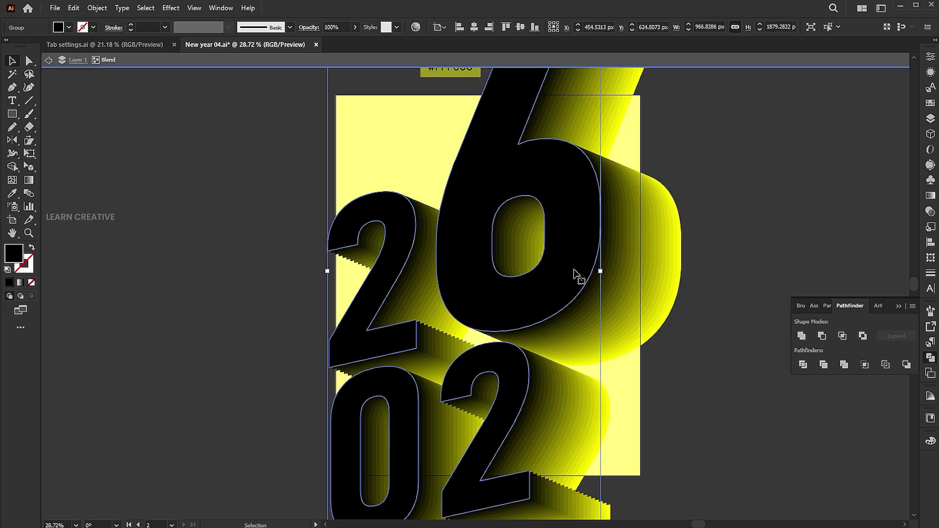
left_click(704, 244)
key("a")
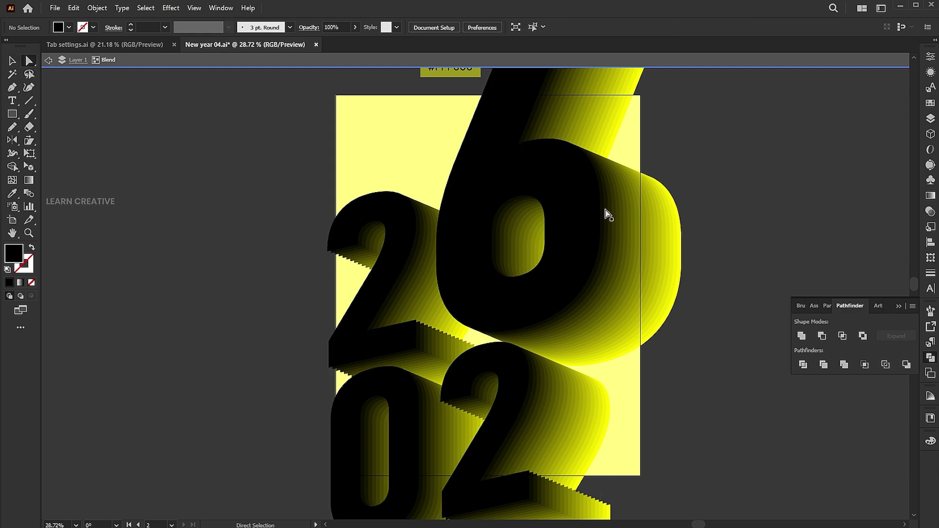
left_click(605, 210)
left_click(653, 227, "shift")
left_click_drag(649, 254, 649, 256)
left_click(750, 243)
key("v")
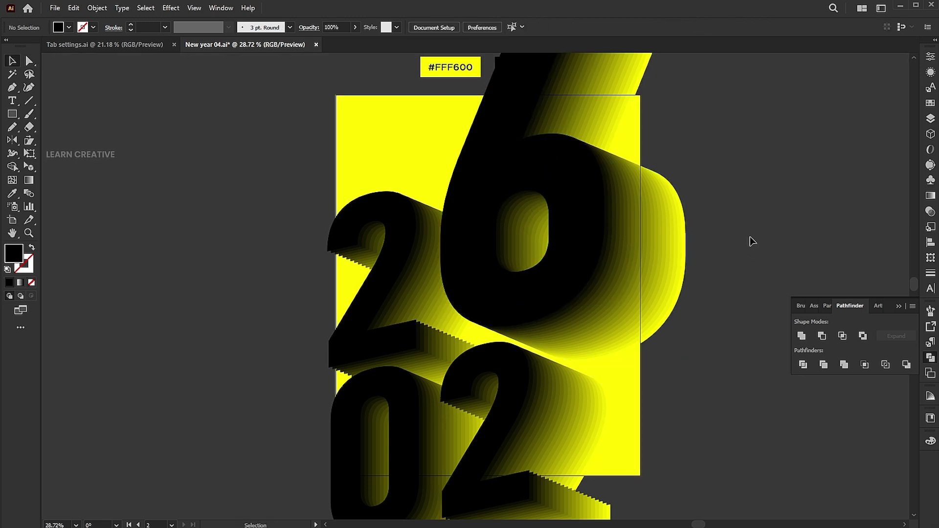
Step: Unlock all objects and paste a copy of the yellow background rectangle in front of the numbers
left_click(93, 9)
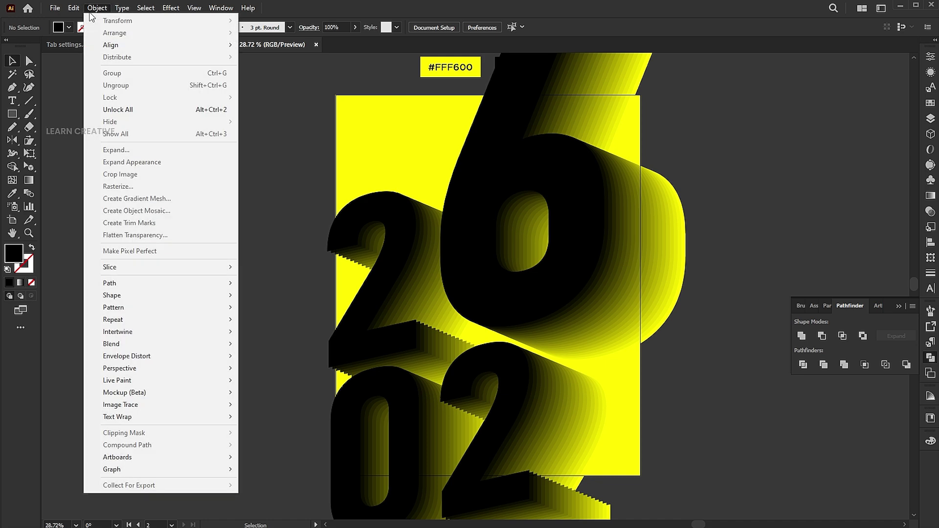
left_click(117, 109)
left_click(214, 155)
left_click(353, 130)
left_click(73, 8)
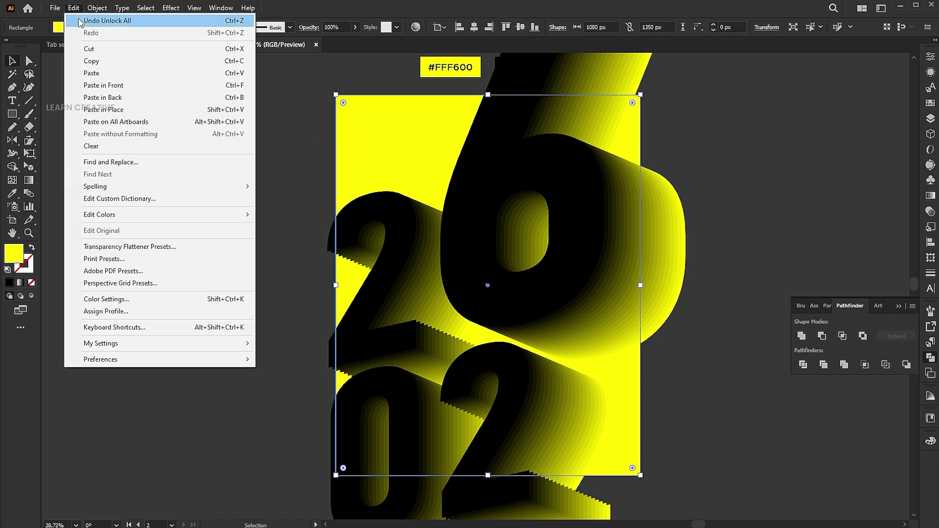
left_click(90, 61)
left_click(166, 207)
left_click(74, 8)
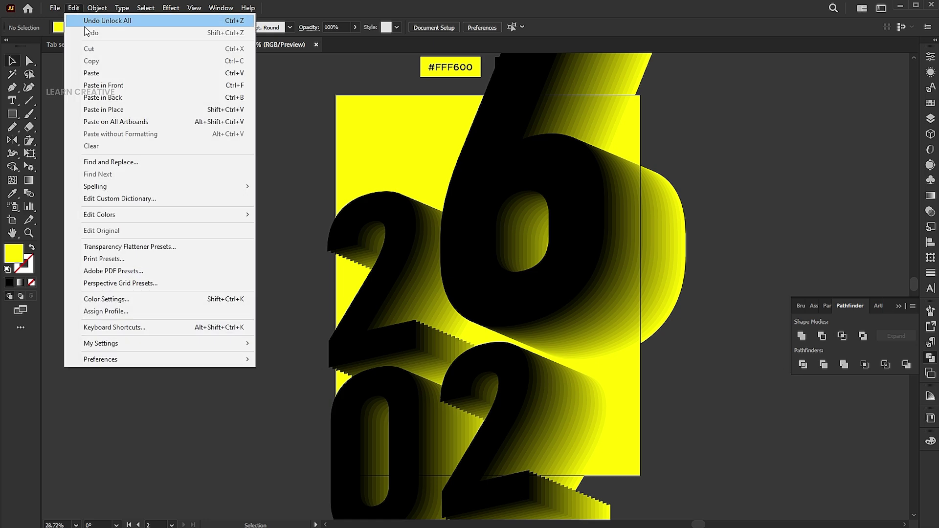
left_click(99, 86)
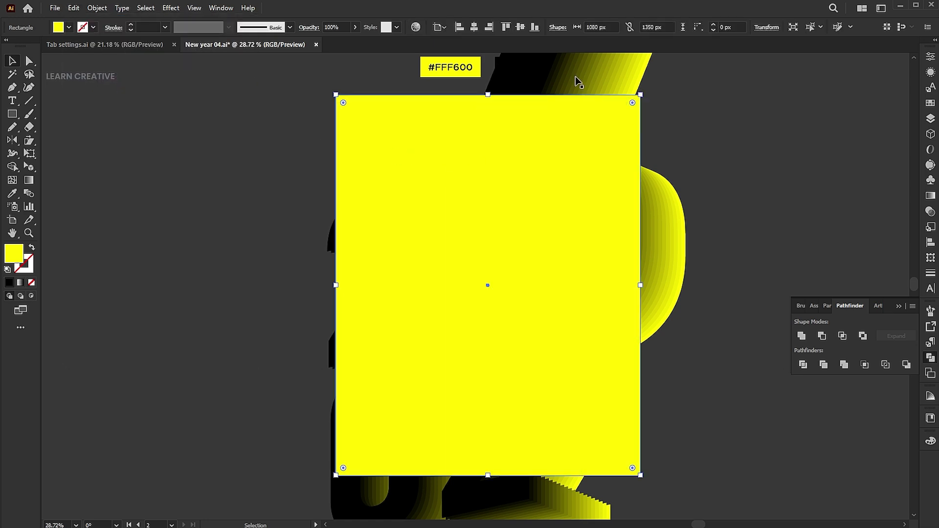
Step: Make a clipping mask from the copied rectangle and the blended numbers so they are cropped to the artboard
left_click(571, 69, "shift")
right_click(529, 146)
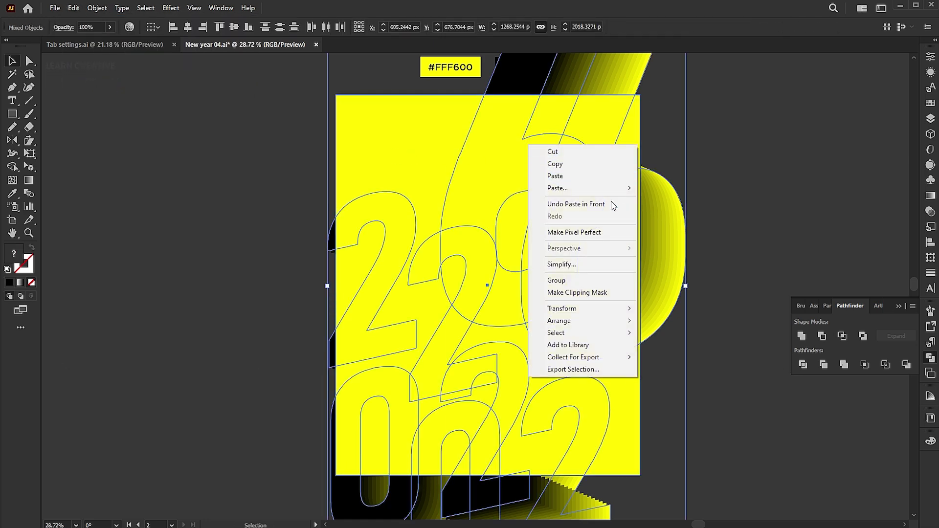
left_click(592, 293)
left_click(707, 221)
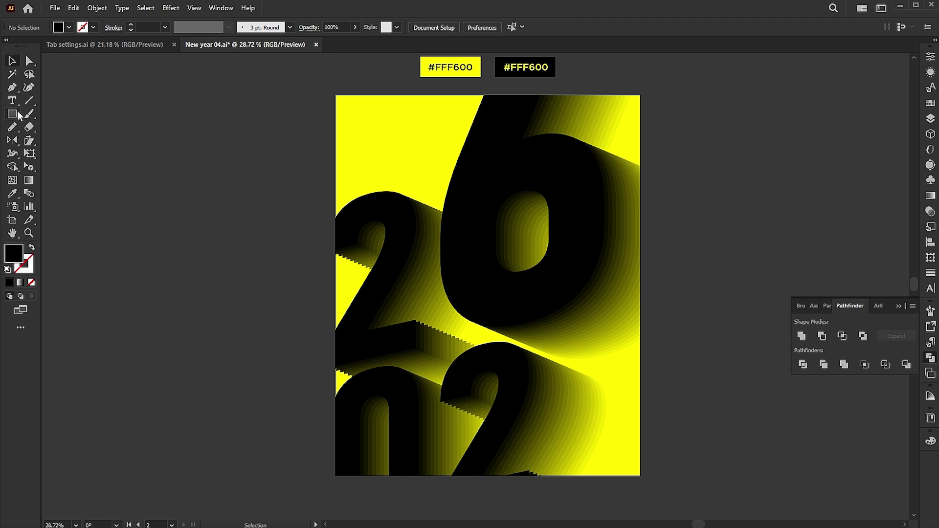
Step: Draw a small black circle with the Ellipse tool in the poster's upper-left corner
left_click_drag(17, 116, 54, 140)
mouse_move(386, 131)
left_mouse_down()
mouse_move(406, 145)
mouse_move(367, 133)
mouse_move(369, 123)
left_mouse_up()
key("v")
left_click(290, 198)
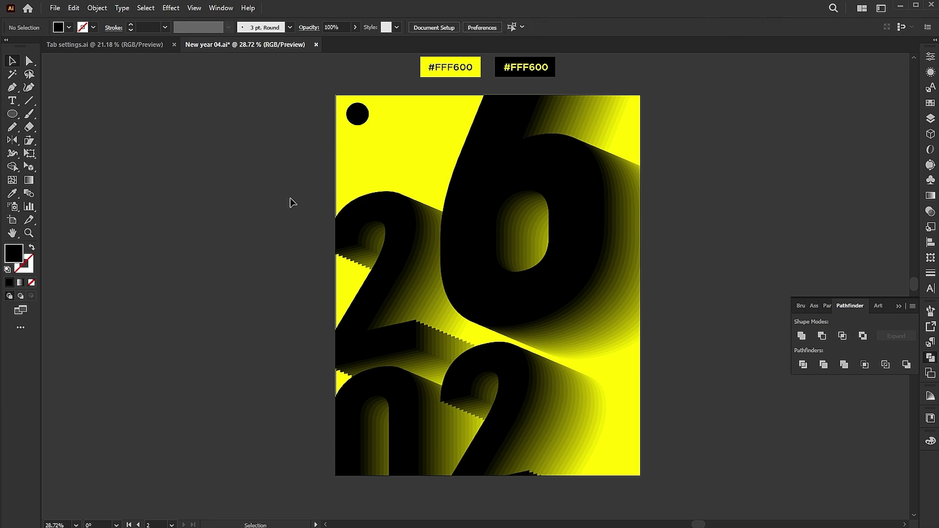
Step: Add the text "Good by 2025" and place it just below the circle, aligned with its left edge
left_click(11, 101)
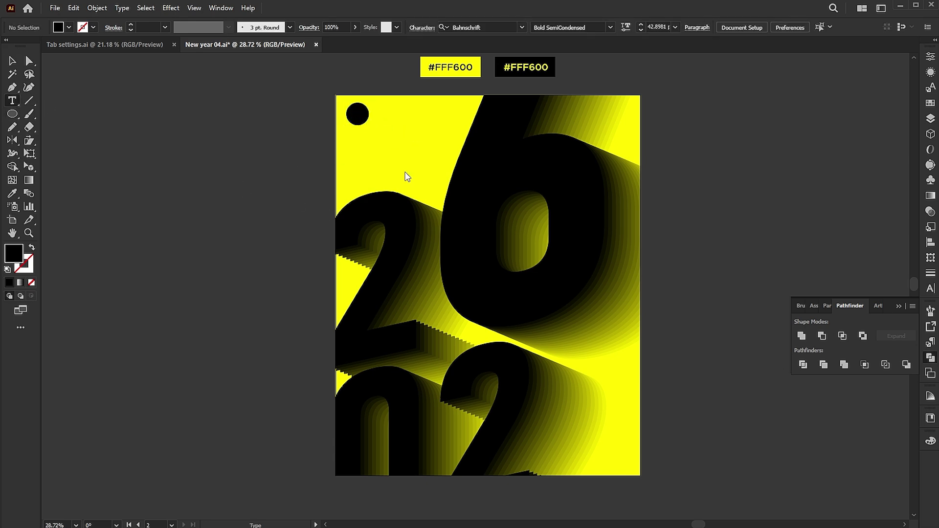
left_click(387, 151)
type("Good by 202")
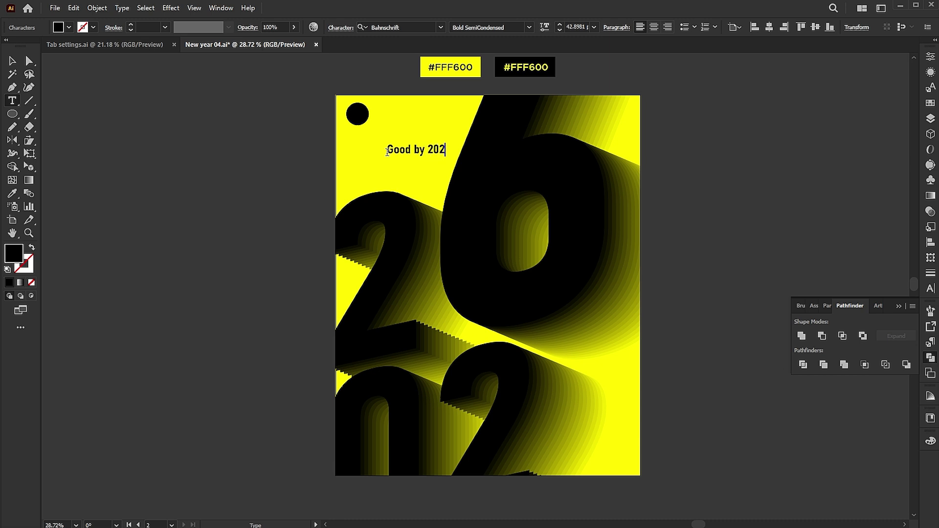
key("Escape")
left_click_drag(419, 151, 381, 149)
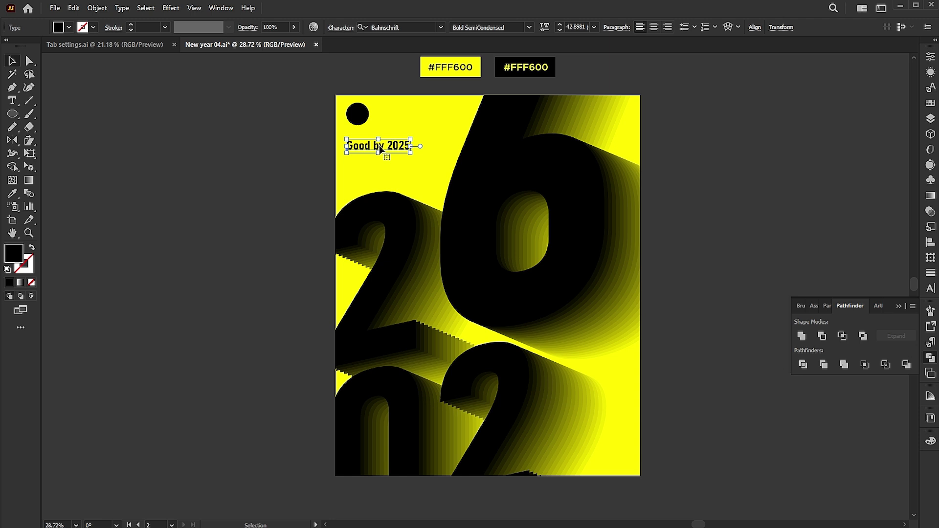
Step: Set the "Good by 2025" text to the SemiLight style and move it up slightly
left_click(529, 28)
left_click(496, 112)
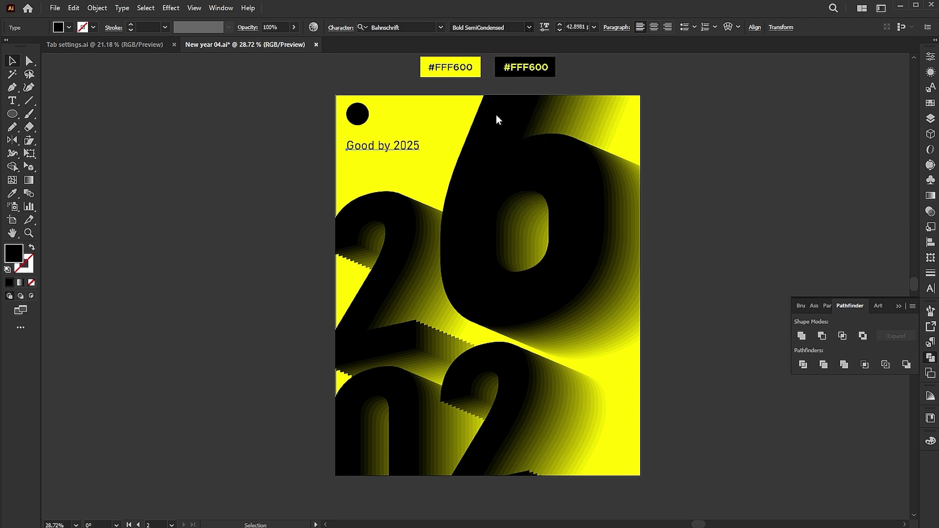
left_click_drag(410, 150, 410, 148)
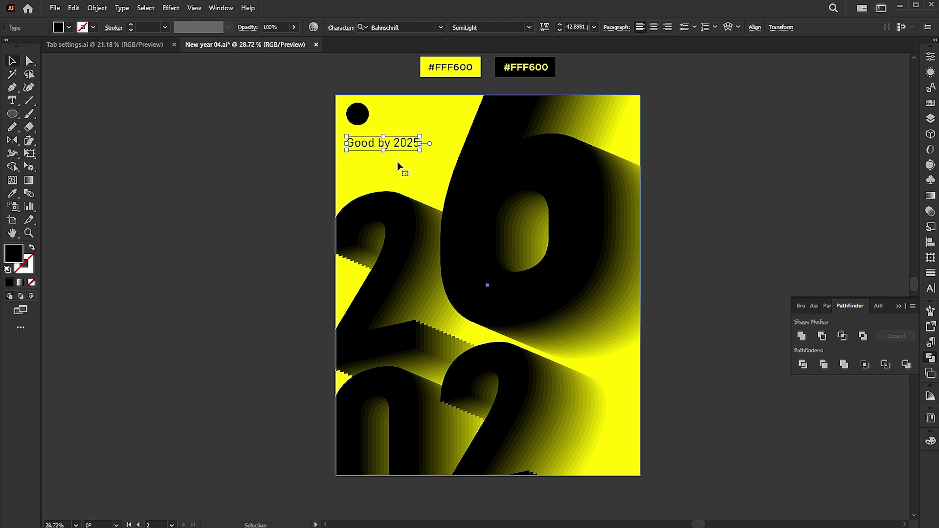
left_click(397, 162)
Step: Draw a horizontal line about 322 px long beneath "Good by 2025" and give it a 2 pt black stroke
key("backslash")
left_click_drag(348, 155, 438, 154)
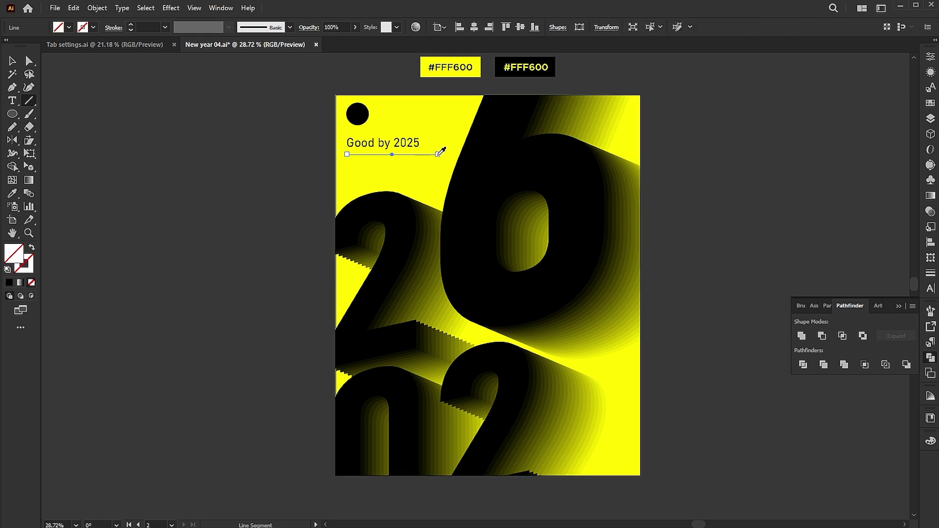
key("i")
left_click(25, 269)
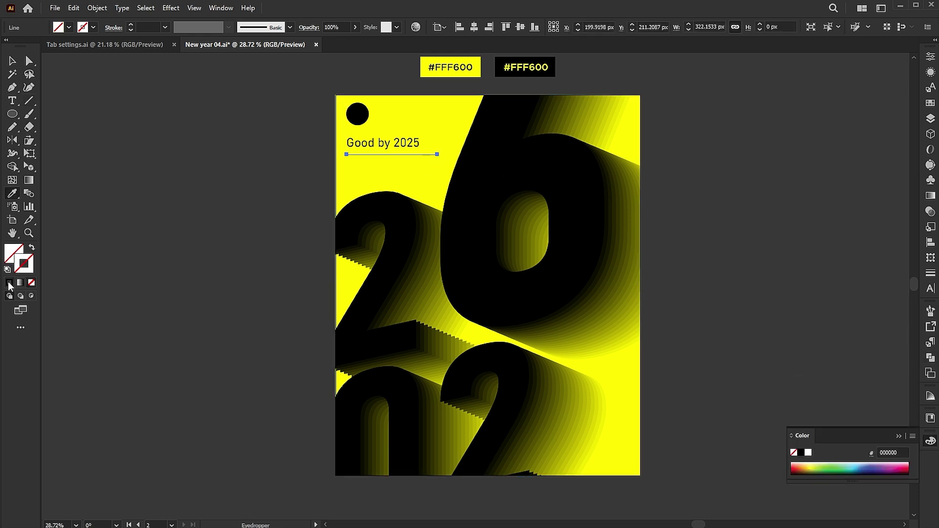
left_click(9, 282)
key("v")
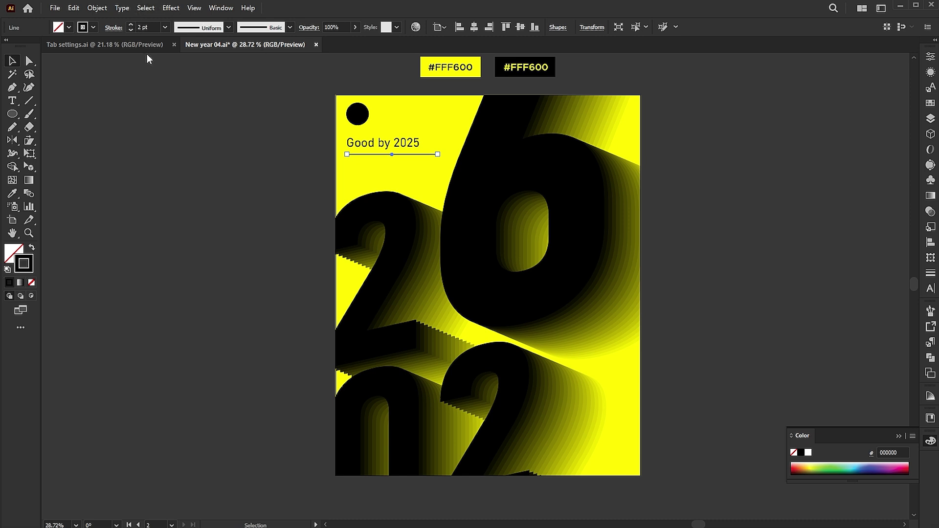
left_click(149, 59)
Step: Add the text "Welcome" in matching style just below the line
left_click_drag(395, 155, 401, 173)
left_click(379, 167)
triple_click(400, 169)
type("Welcome")
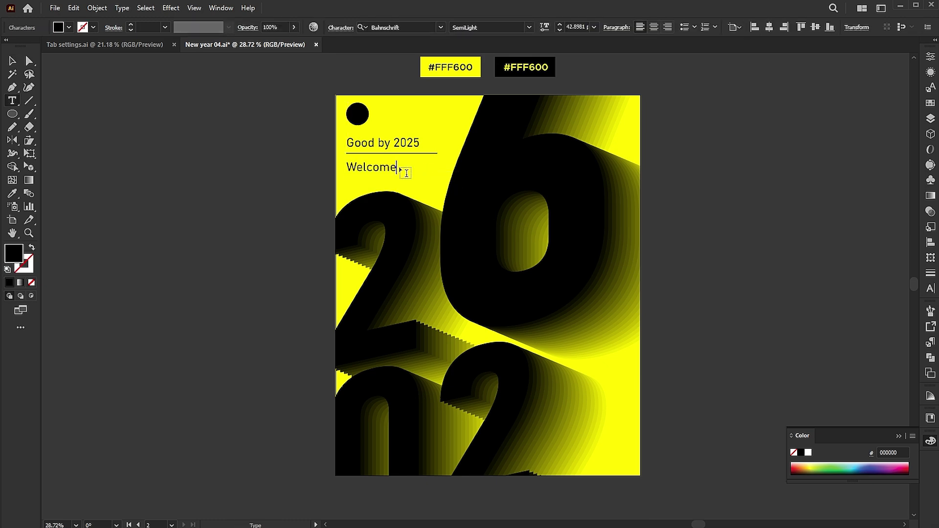
key("Escape")
Step: Set "Welcome" in the Bastliga One font, enlarge it and position it beneath the line
left_click(439, 28)
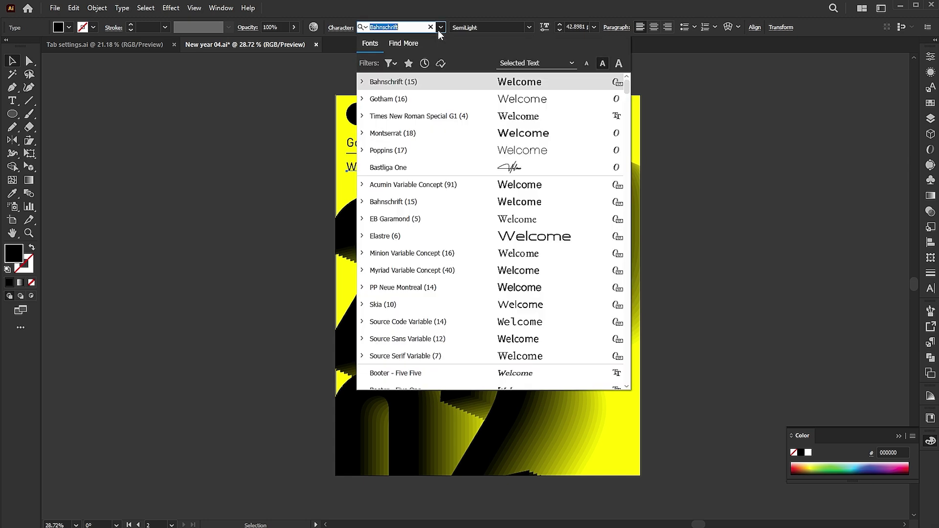
left_click(434, 174)
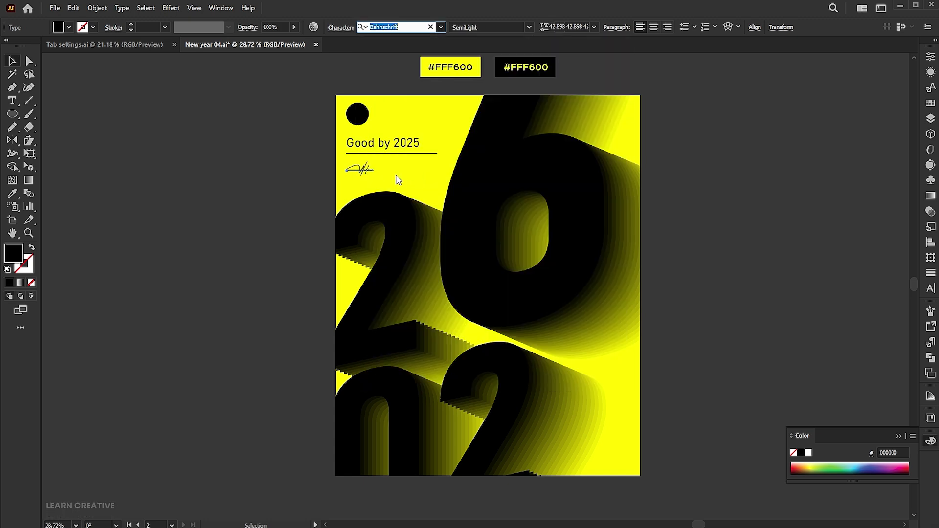
left_click_drag(410, 196, 411, 198)
left_click_drag(394, 173, 443, 197)
left_click(727, 229)
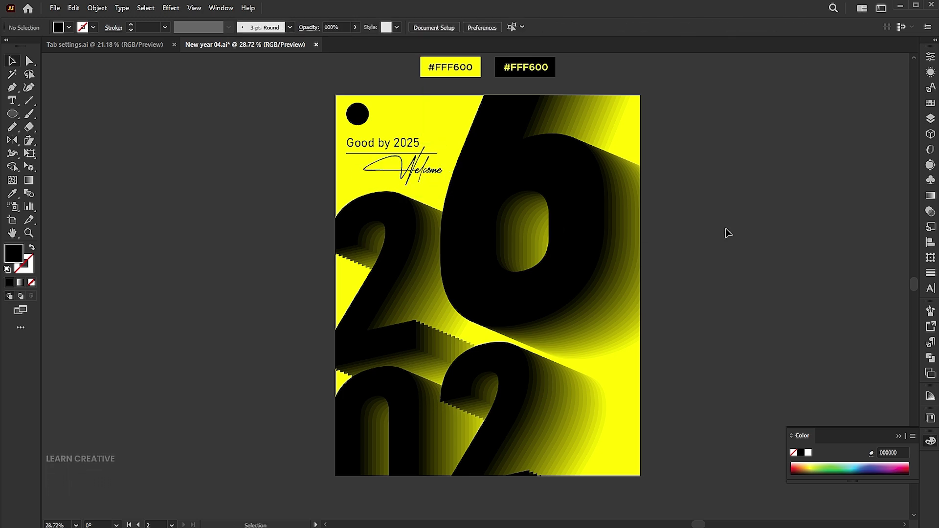
Step: Scale "Good by 2025" down to about 32.93 pt, widen its tracking to 140 and nudge it down toward the line
left_click(411, 146)
left_click_drag(419, 139, 400, 146)
key("alt+Right")
key("alt+Right")
key("alt+Right")
key("alt+Right")
key("alt+Right")
key("alt+Right")
key("alt+Right")
key("alt+Right")
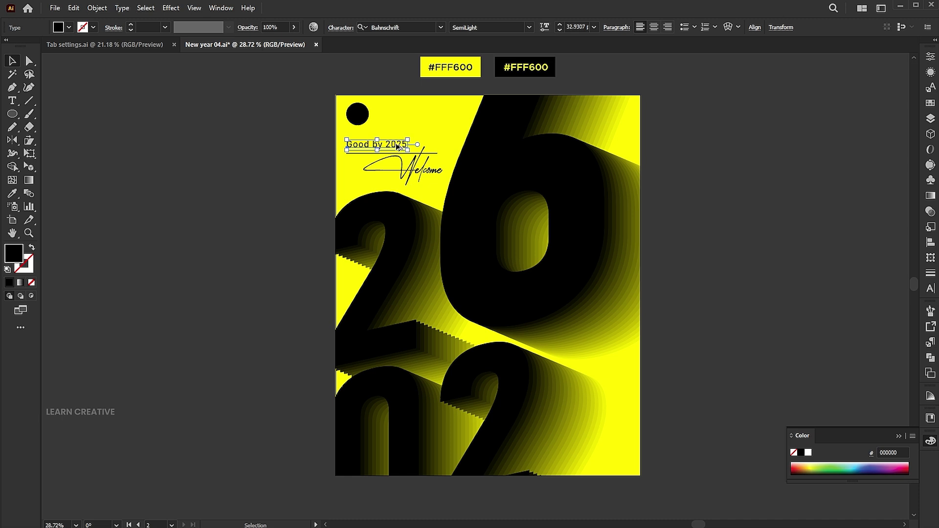
key("Down")
left_click(681, 168)
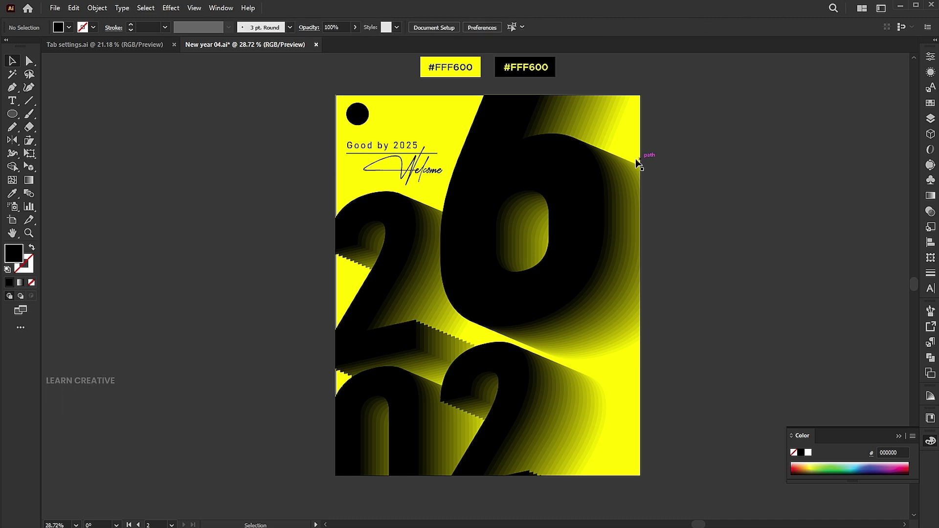
Step: Duplicate "Good by 2025" onto the lower numbers and fill the copy with white (#FFFFFF)
left_click_drag(419, 157, 465, 380)
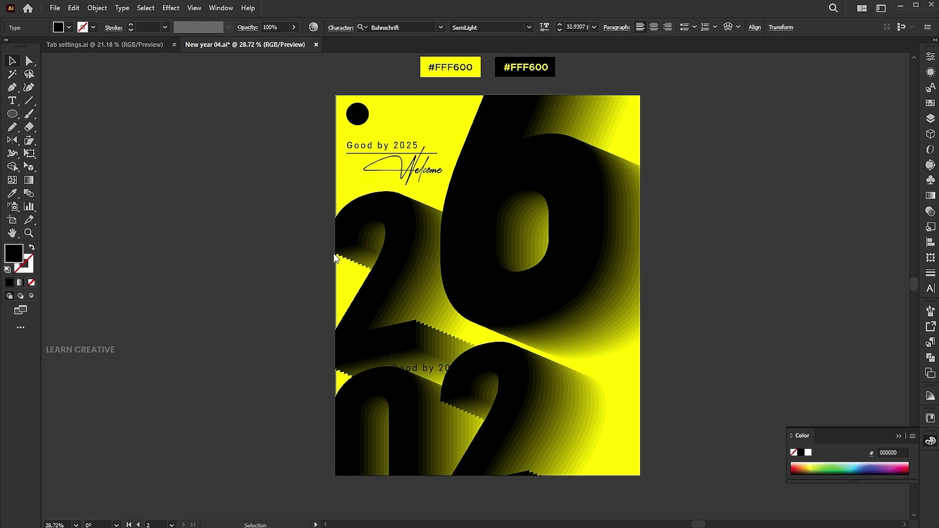
double_click(15, 253)
type("ffffff")
left_click(679, 110)
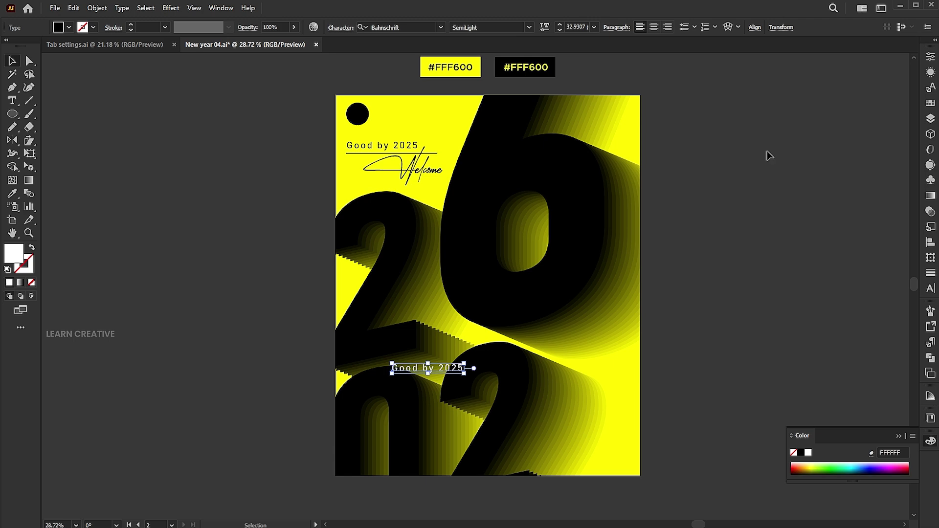
Step: Set the white text copy's tracking to 0
left_click(931, 288)
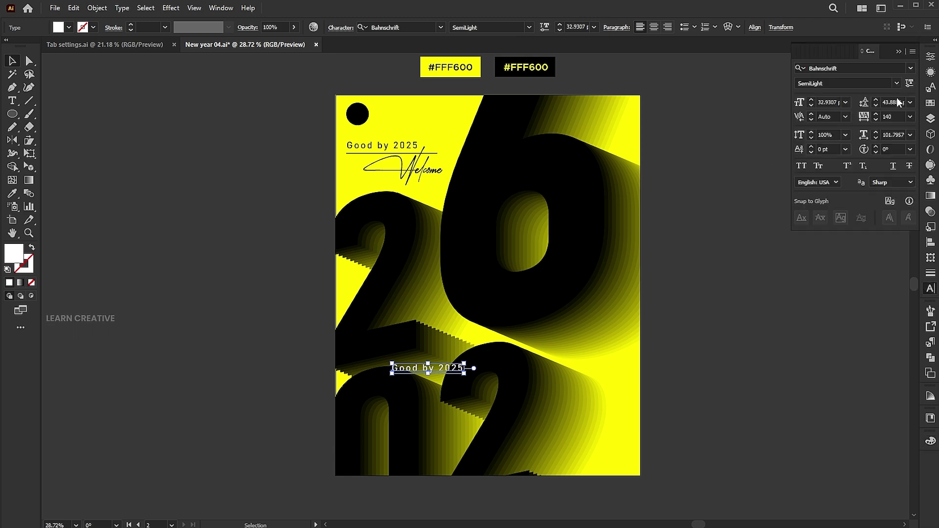
left_click(891, 118)
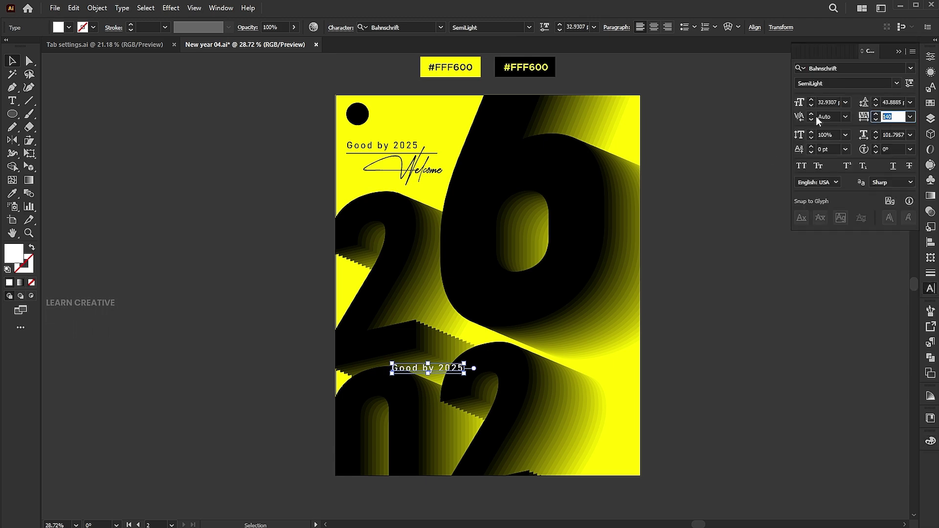
type("0")
key("Return")
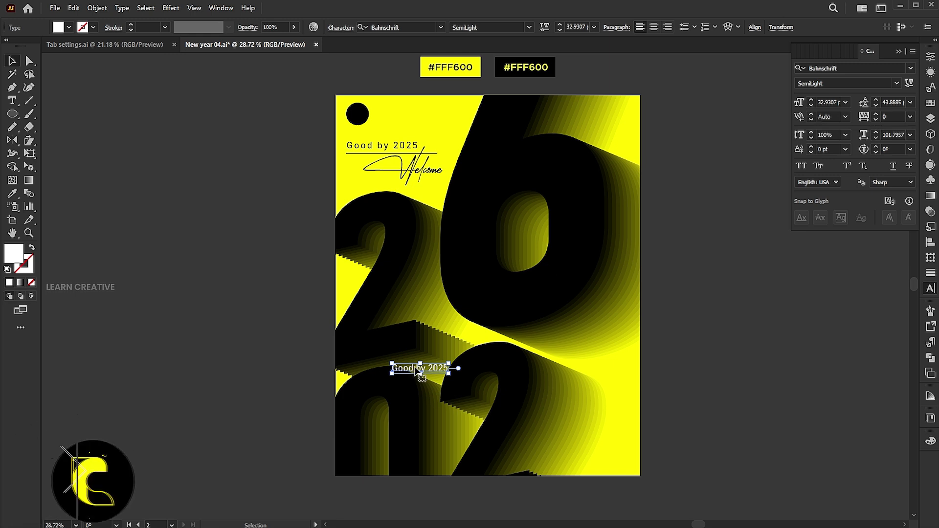
Step: Replace the white text with "Happy New Year", breaking the line before "Year"
key("Return")
key("BackSpace")
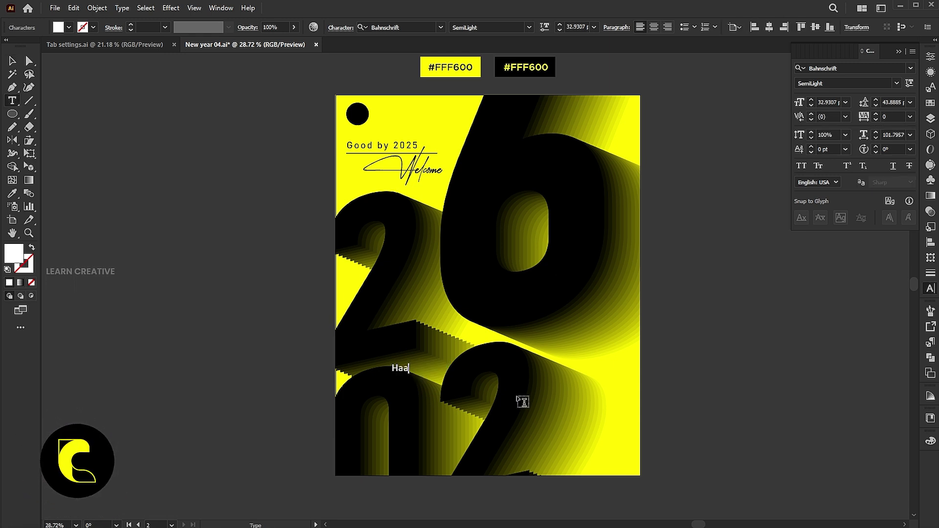
type("Happy New")
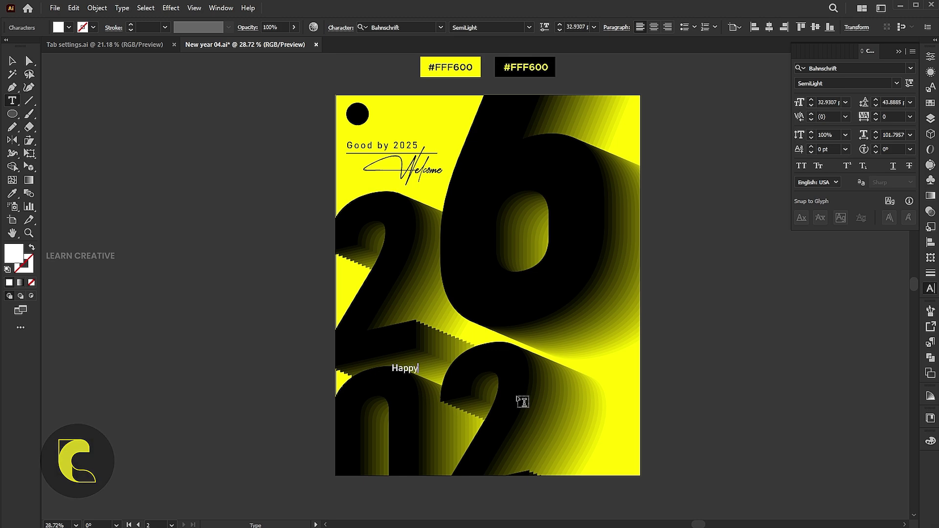
key("Return")
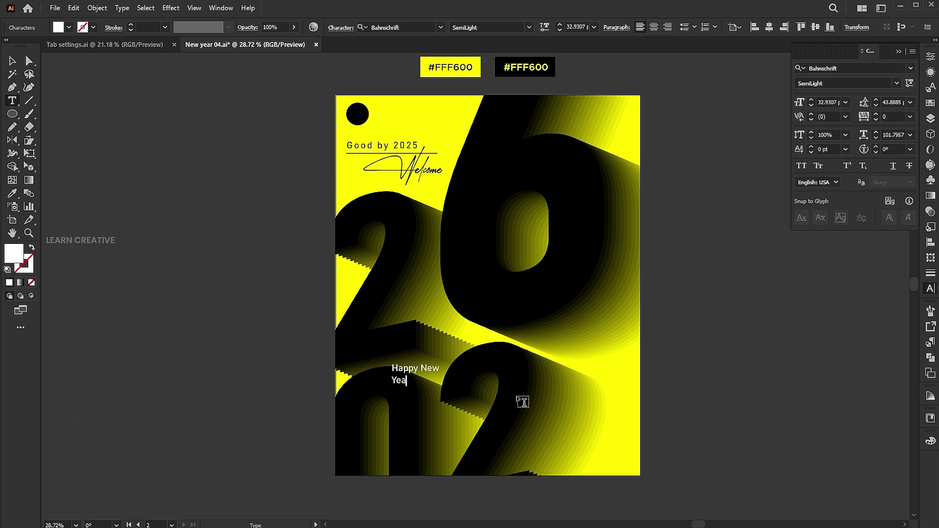
key("Escape")
Step: Enlarge "Happy New Year" to about 54 pt over the lower numbers and set it to SemiBold
mouse_move(440, 386)
left_mouse_down()
mouse_move(472, 400)
mouse_move(429, 387)
left_mouse_up()
left_click(530, 27)
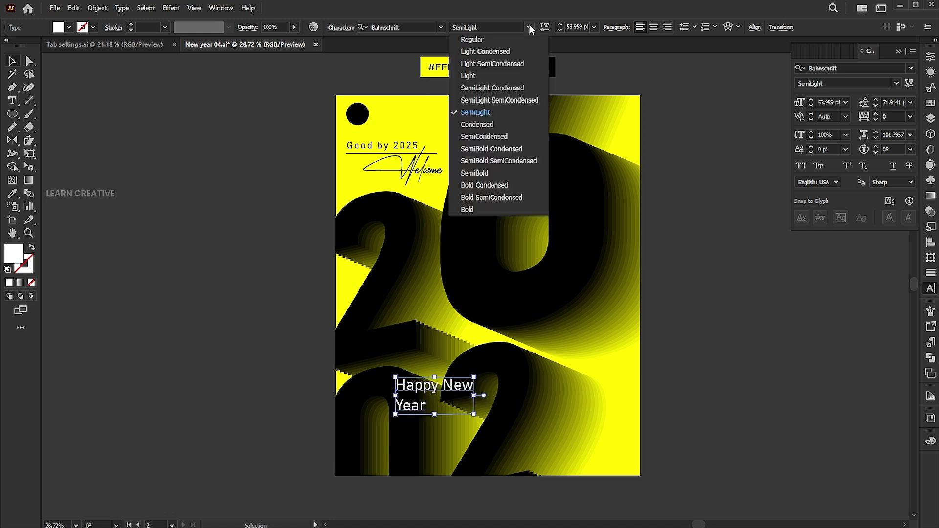
left_click(492, 172)
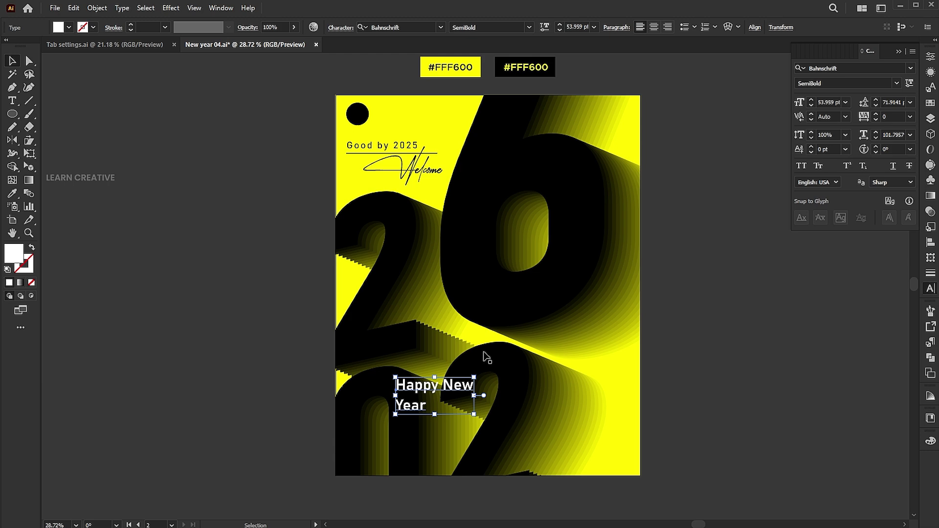
left_click(760, 325)
Step: Scale the "Happy New Year" text down slightly, keeping its lower-left corner in place
key("space")
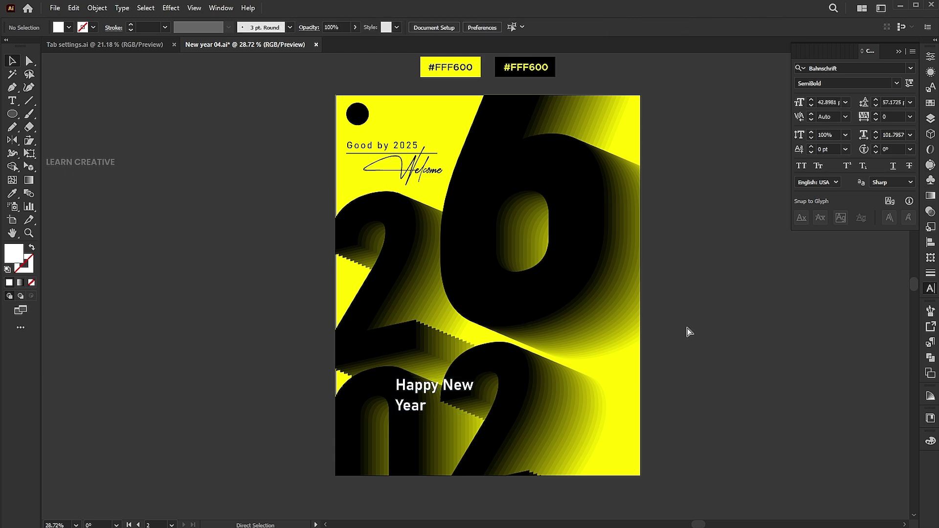
key("ctrl+plus")
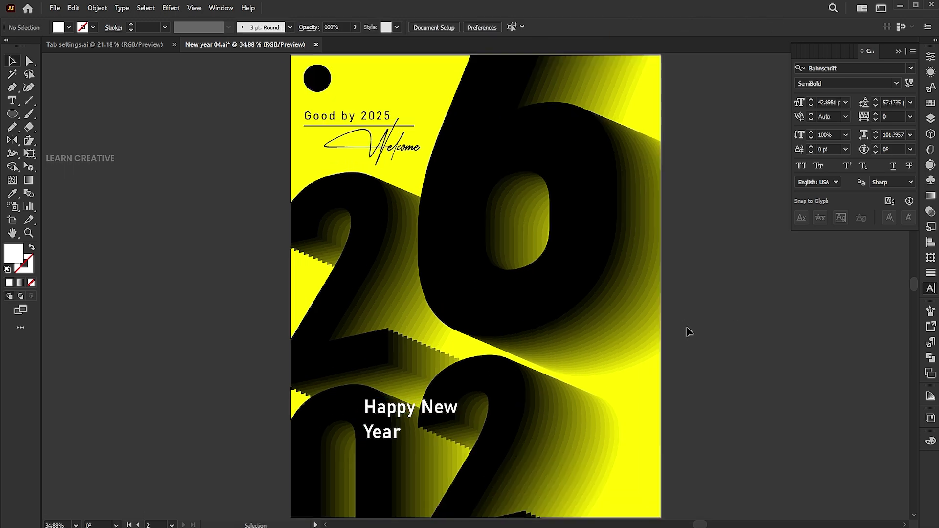
left_click(447, 420)
left_click(457, 415)
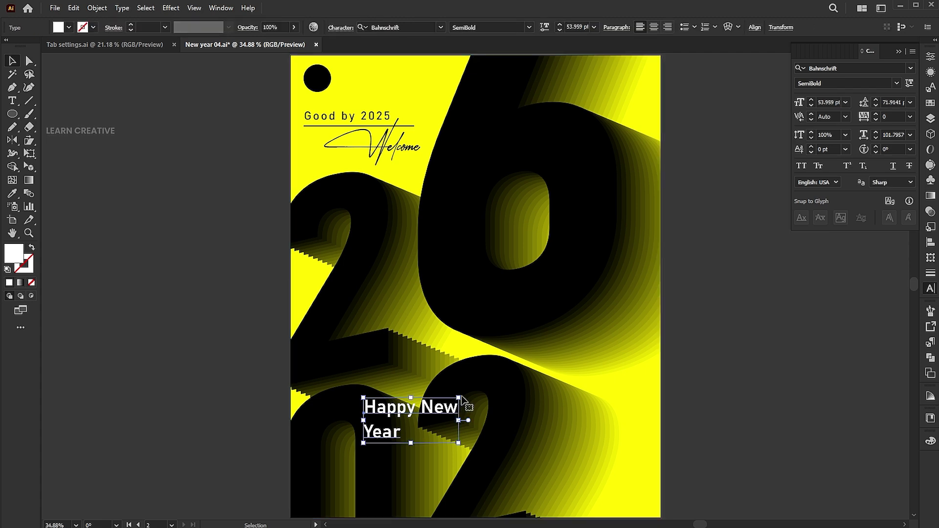
left_click_drag(459, 398, 442, 404)
left_click(682, 436)
key("t")
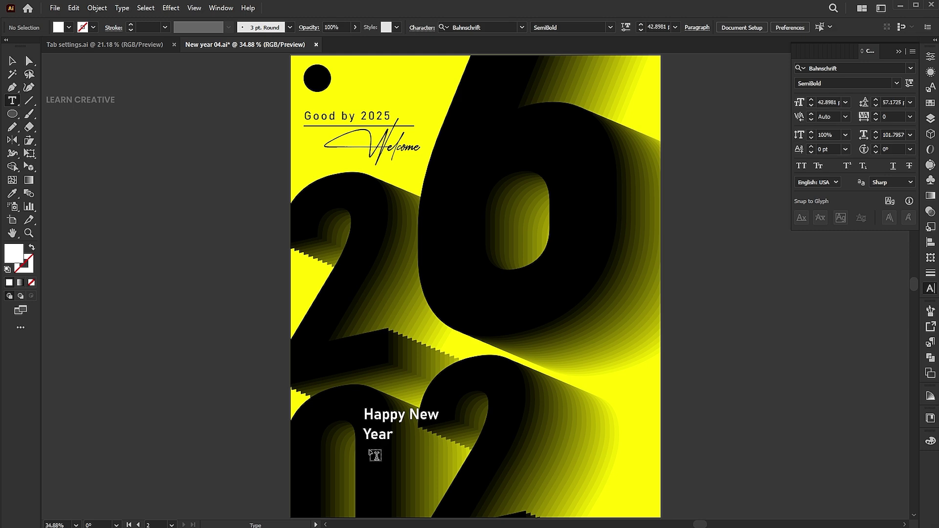
Step: Add a white 16 pt Gotham Light paragraph below the heading: "Cheers to 2026 — a new year of fresh goals, bold dreams, and endless possibilities"
left_click_drag(364, 449, 541, 485)
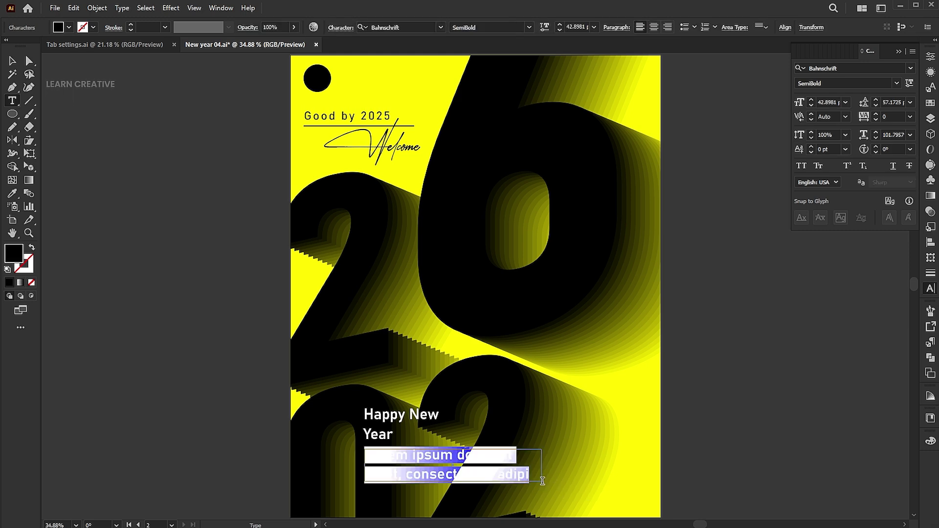
type("Cheers to 2026 — a new year of fresh goals, bold dreams, and endless possibilities")
left_click(12, 62)
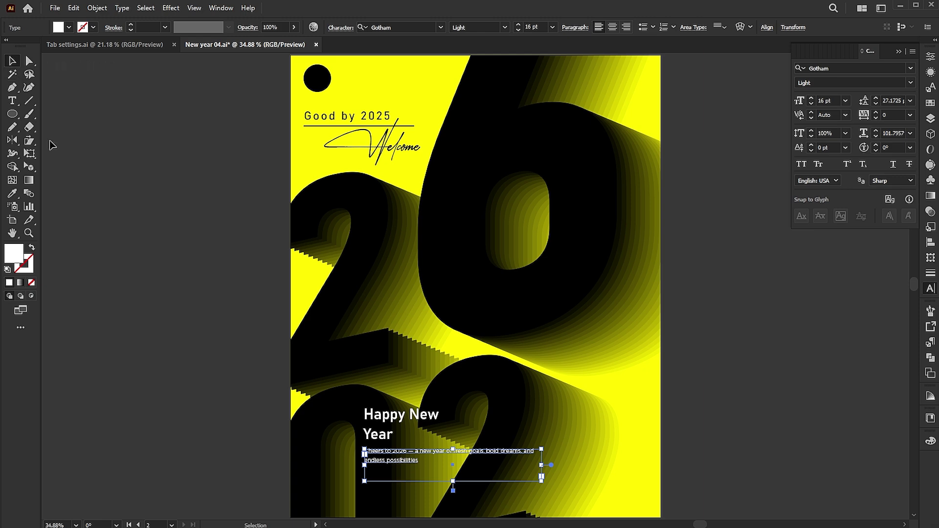
Step: Move the "Happy New Year" heading and its paragraph together slightly further down the poster
left_click(381, 437, "shift")
left_click_drag(378, 440, 379, 454)
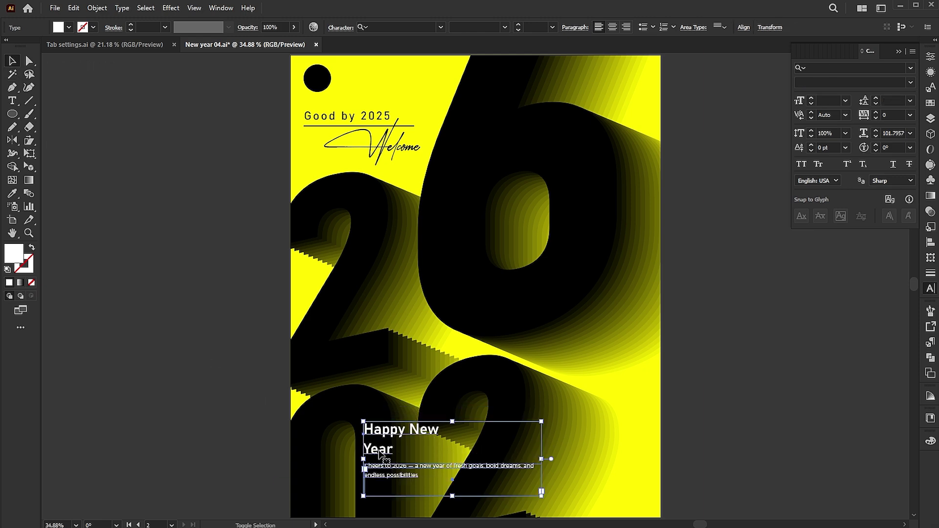
left_click(718, 371)
Step: Place the QR code image on the poster, scale it down and position it in the artboard's lower-right corner
left_click(55, 8)
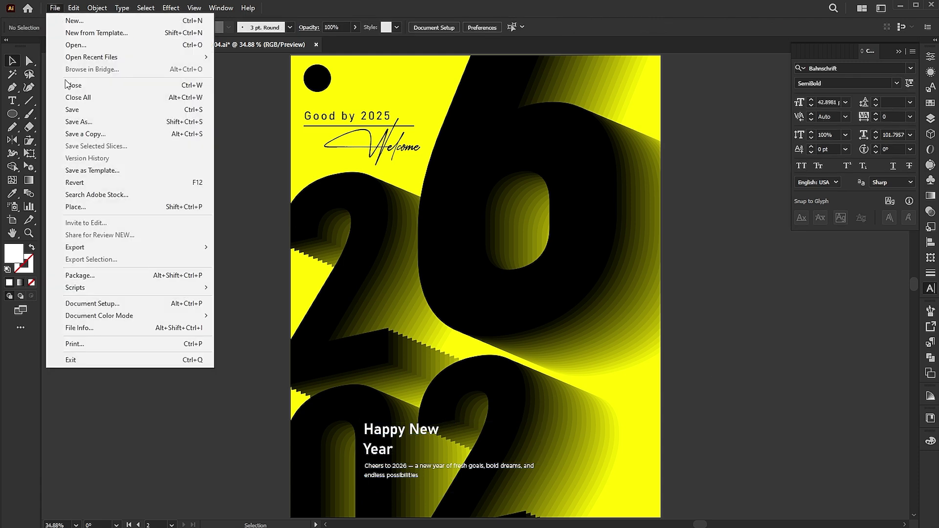
left_click(78, 205)
left_click_drag(570, 401, 635, 465)
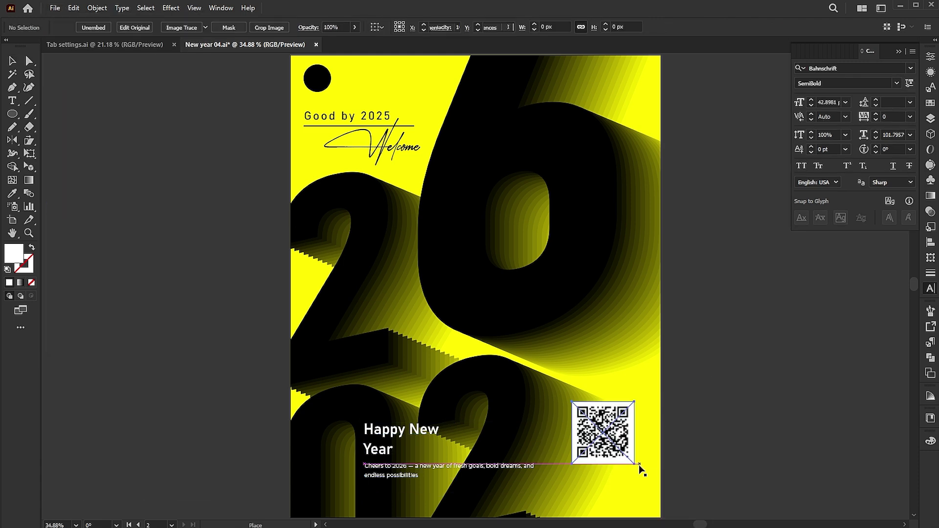
left_click_drag(634, 401, 631, 478)
left_click(735, 347)
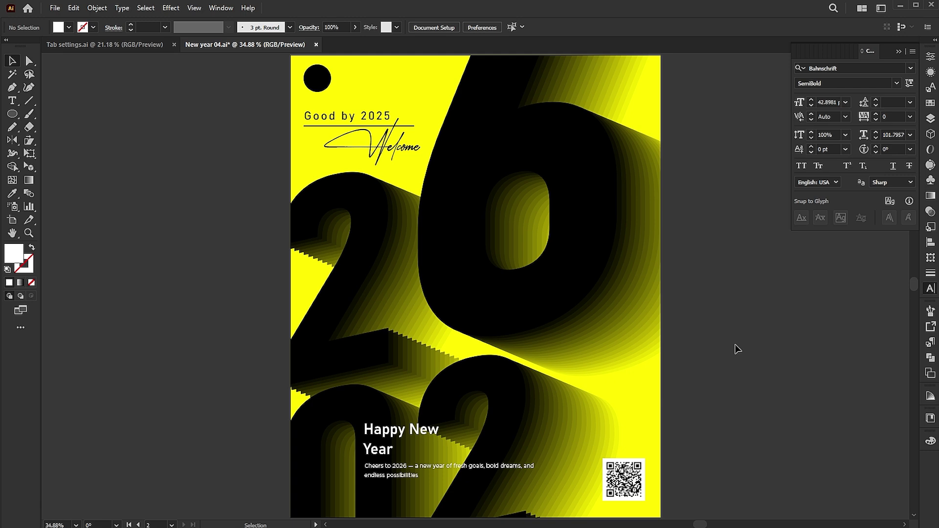
Step: Try other colors on the whole poster artwork with Recolor Artwork
left_click_drag(714, 68, 274, 484)
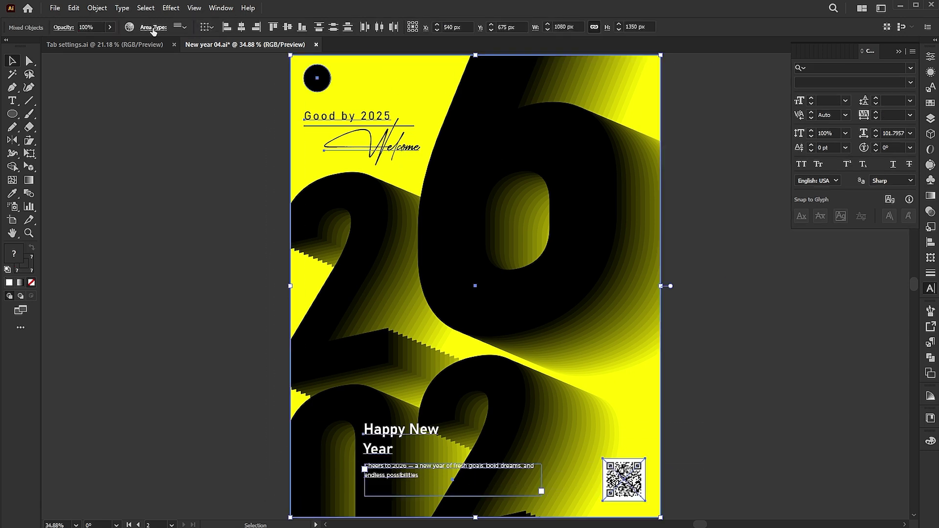
left_click(129, 27)
mouse_move(735, 237)
left_mouse_down()
mouse_move(776, 230)
mouse_move(805, 249)
mouse_move(820, 311)
mouse_move(798, 340)
mouse_move(762, 347)
mouse_move(711, 326)
mouse_move(700, 279)
mouse_move(728, 230)
left_mouse_up()
left_click(707, 65)
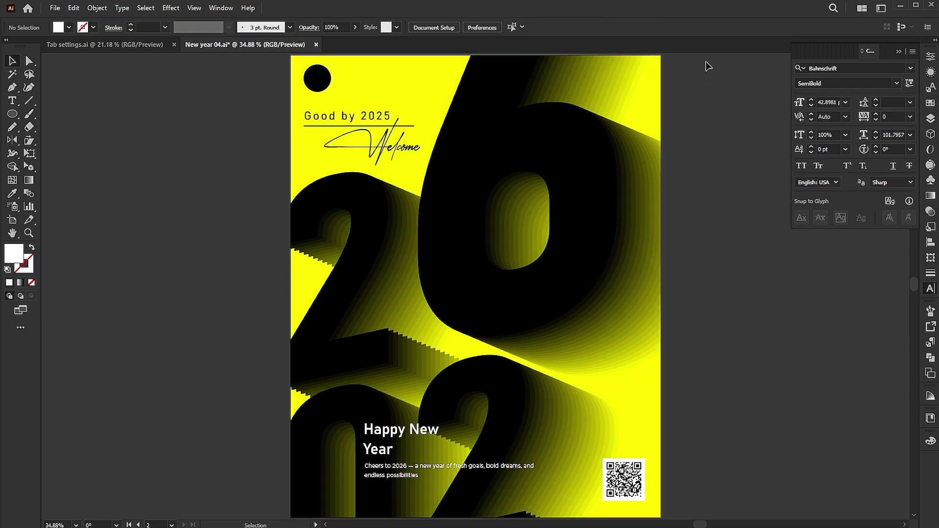